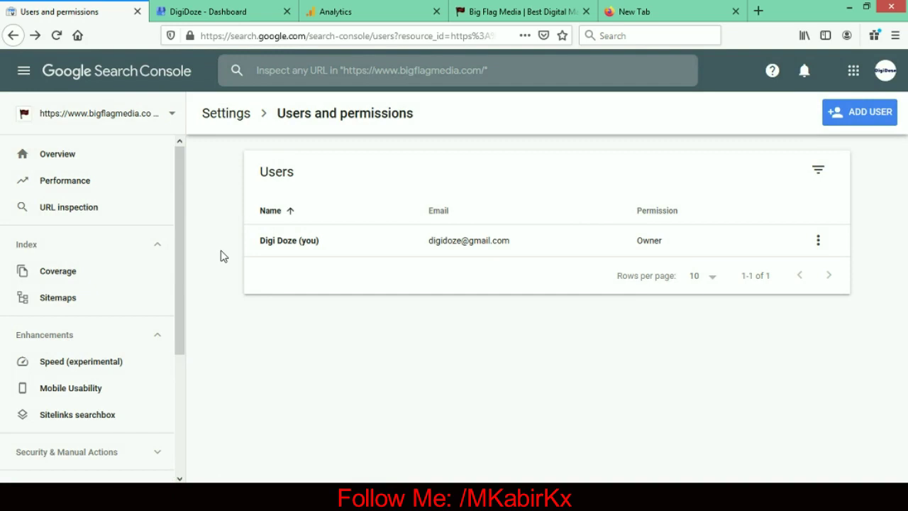
- Switch to the DigiDoze - Dashboard tab in Google My Business
{"action": "left_click", "coordinate": [280, 11]}
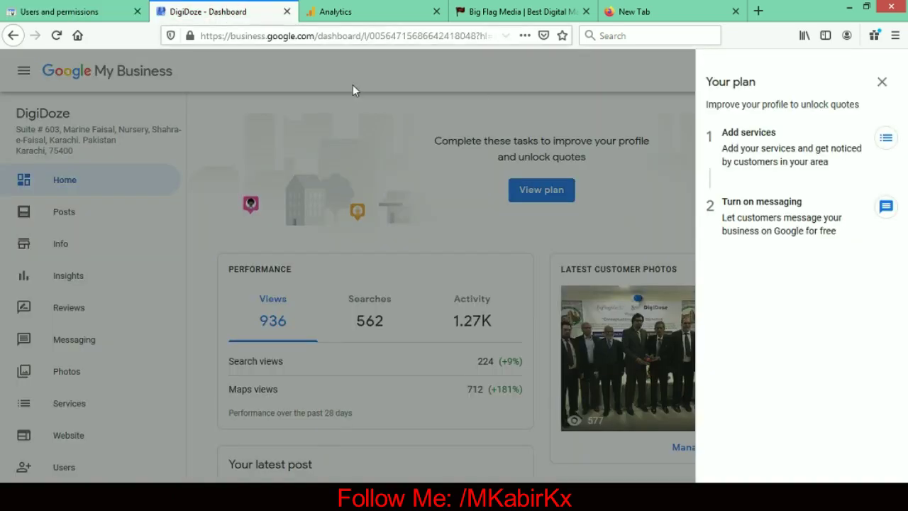
- Close the Your plan panel and open Users to list DigiDoze's managers, with you as primary owner
{"action": "left_click", "coordinate": [882, 83]}
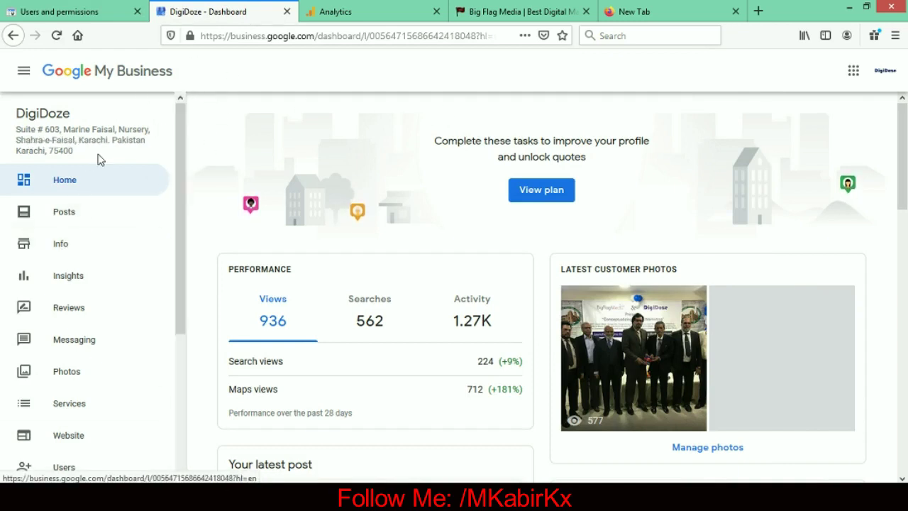
{"action": "left_click_drag", "start_coordinate": [177, 203], "coordinate": [182, 137]}
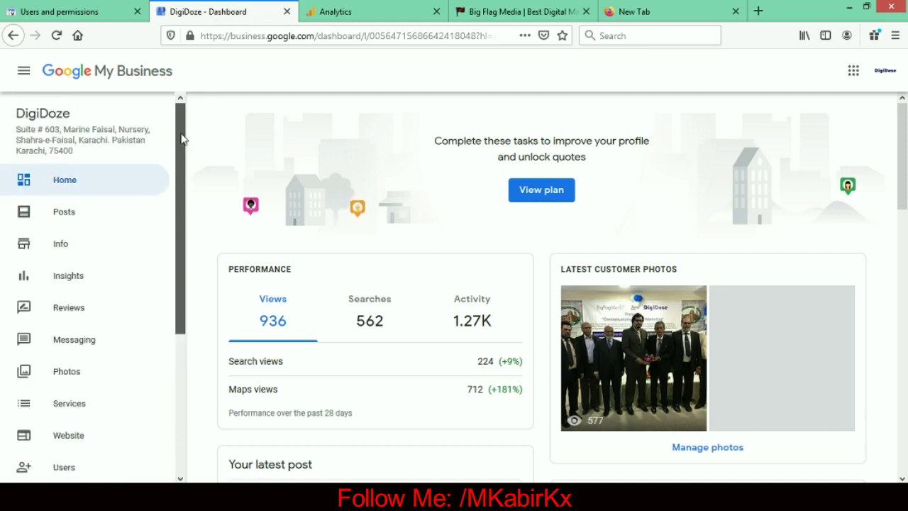
{"action": "scroll", "coordinate": [181, 139], "scroll_direction": "down", "scroll_amount": 3}
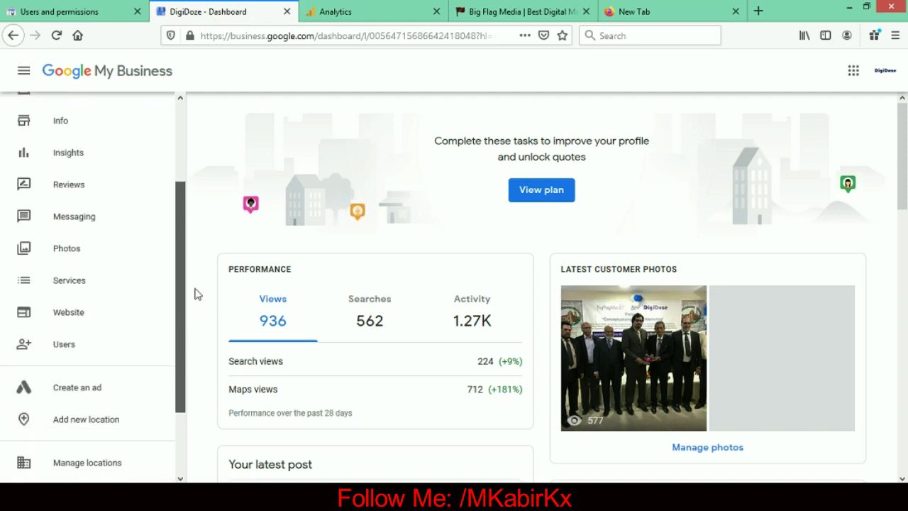
{"action": "scroll", "coordinate": [186, 346], "scroll_direction": "down", "scroll_amount": 3}
{"action": "mouse_move", "coordinate": [186, 346]}
{"action": "left_mouse_down"}
{"action": "mouse_move", "coordinate": [164, 89]}
{"action": "mouse_move", "coordinate": [174, 119]}
{"action": "mouse_move", "coordinate": [187, 361]}
{"action": "left_mouse_up"}
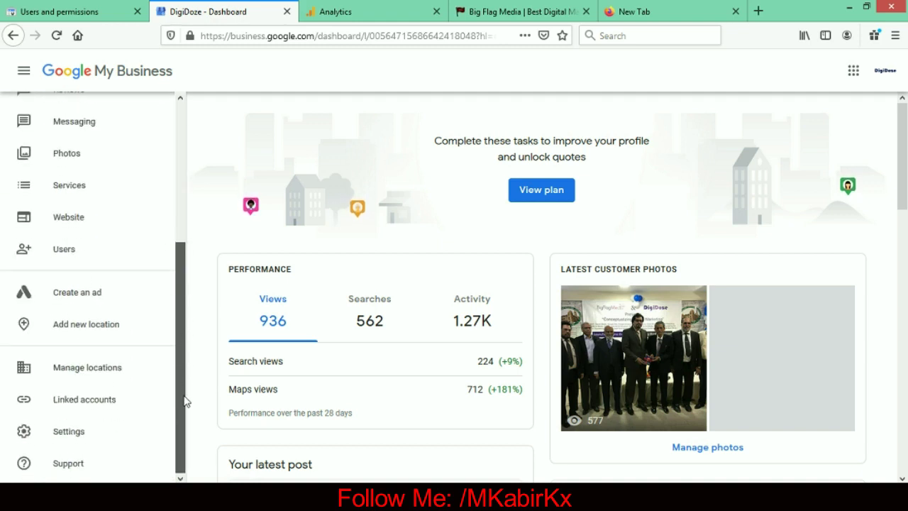
{"action": "scroll", "coordinate": [166, 338], "scroll_direction": "up", "scroll_amount": 5}
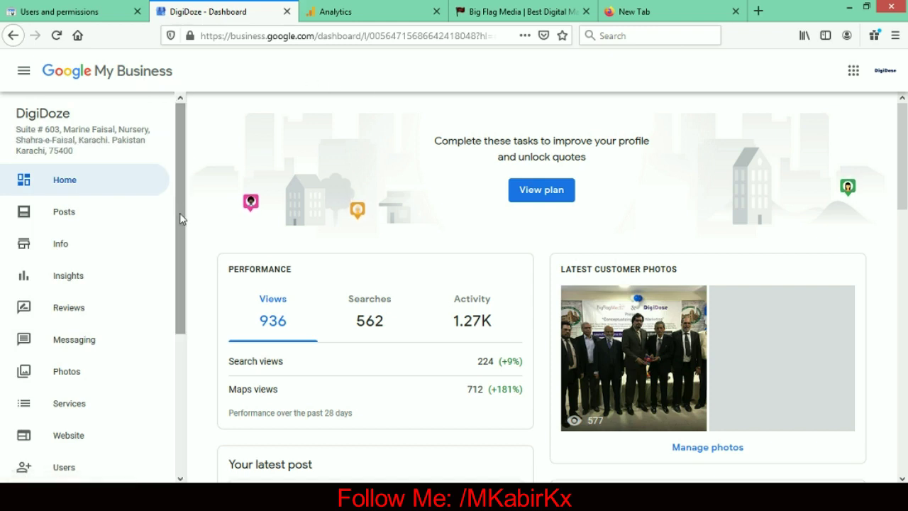
{"action": "left_click_drag", "start_coordinate": [180, 244], "coordinate": [170, 435]}
{"action": "scroll", "coordinate": [182, 319], "scroll_direction": "up", "scroll_amount": 5}
{"action": "left_click_drag", "start_coordinate": [182, 319], "coordinate": [180, 421]}
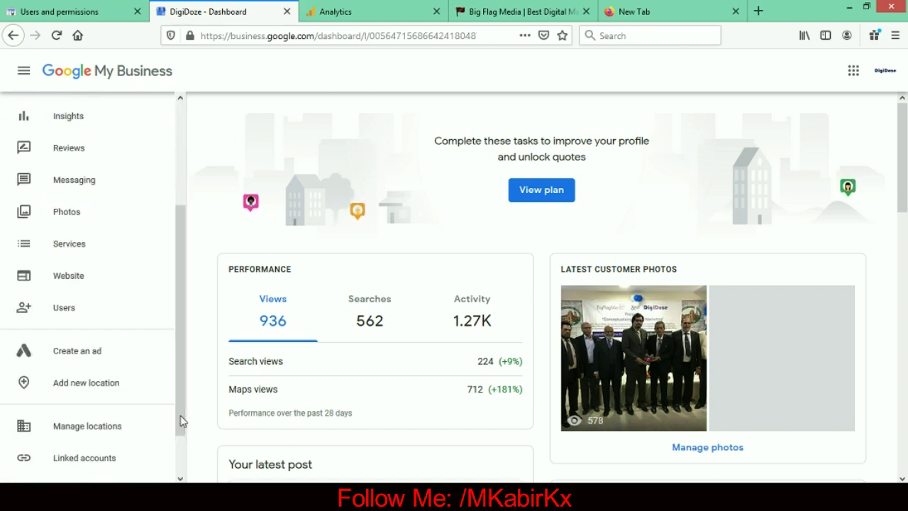
{"action": "left_click", "coordinate": [51, 309]}
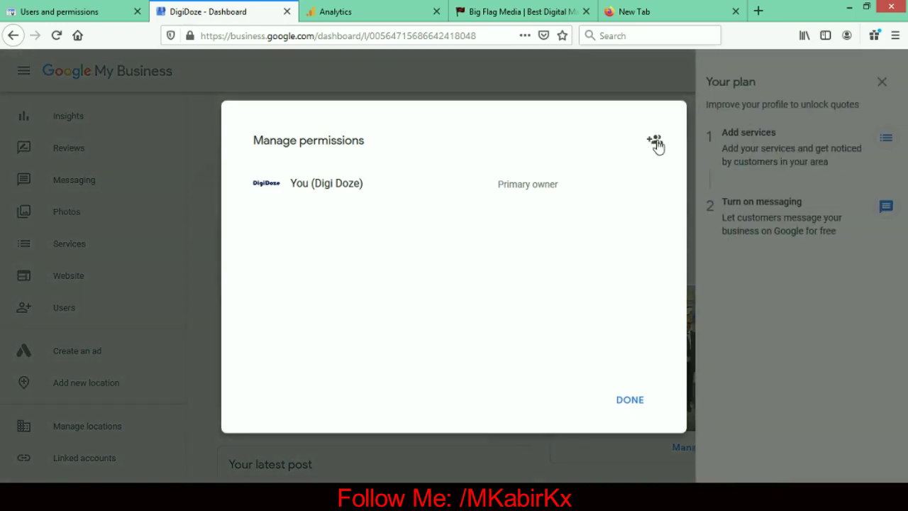
- Start inviting a new user to DigiDoze and look through the Choose a role options
{"action": "left_click", "coordinate": [654, 140]}
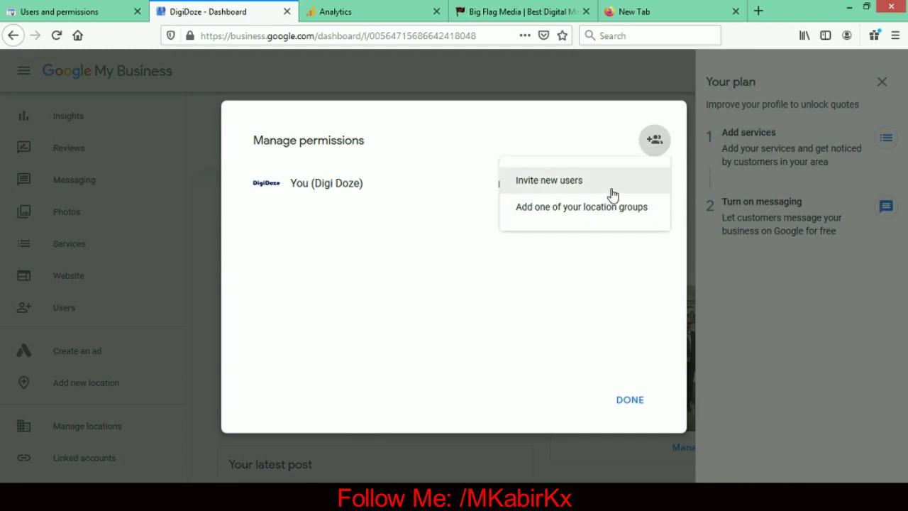
{"action": "left_click", "coordinate": [568, 187]}
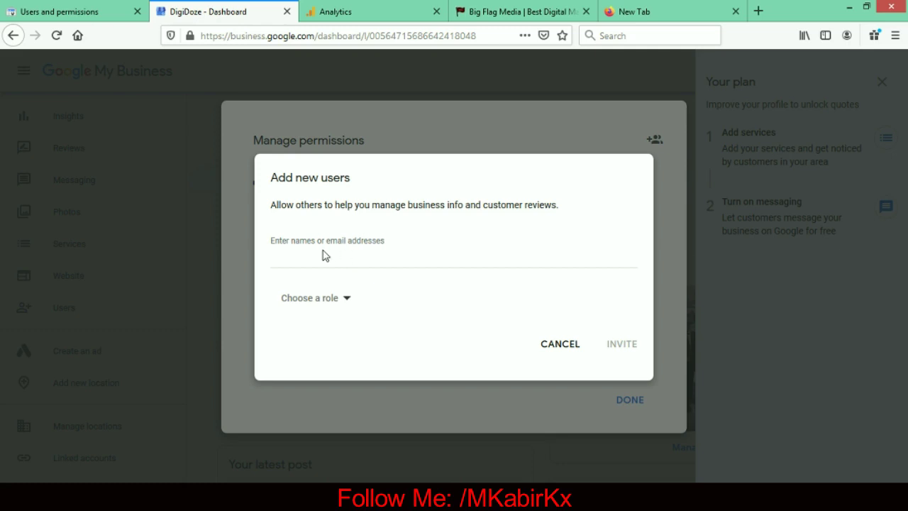
{"action": "left_click", "coordinate": [322, 254]}
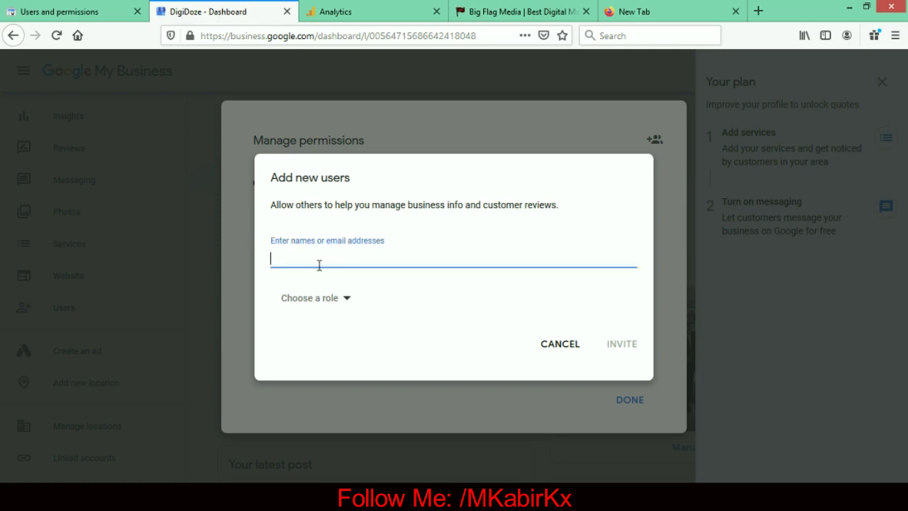
{"action": "left_click", "coordinate": [306, 301]}
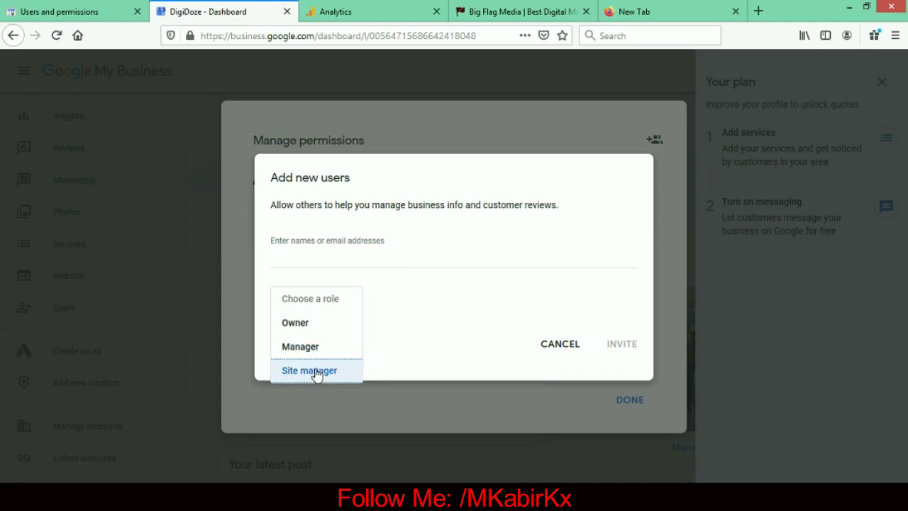
{"action": "left_click", "coordinate": [401, 351]}
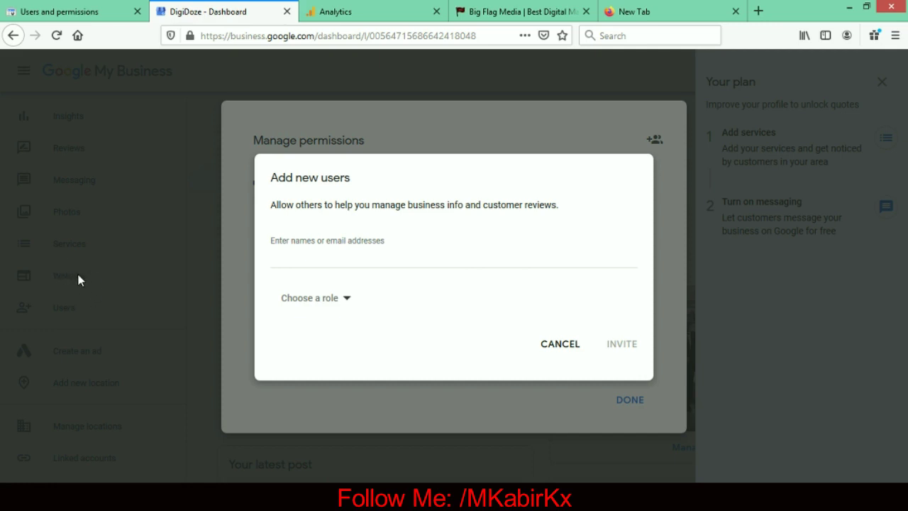
- Recheck the roles, cancel the invitation, close Manage permissions, and go to Google Analytics
{"action": "left_click", "coordinate": [295, 305]}
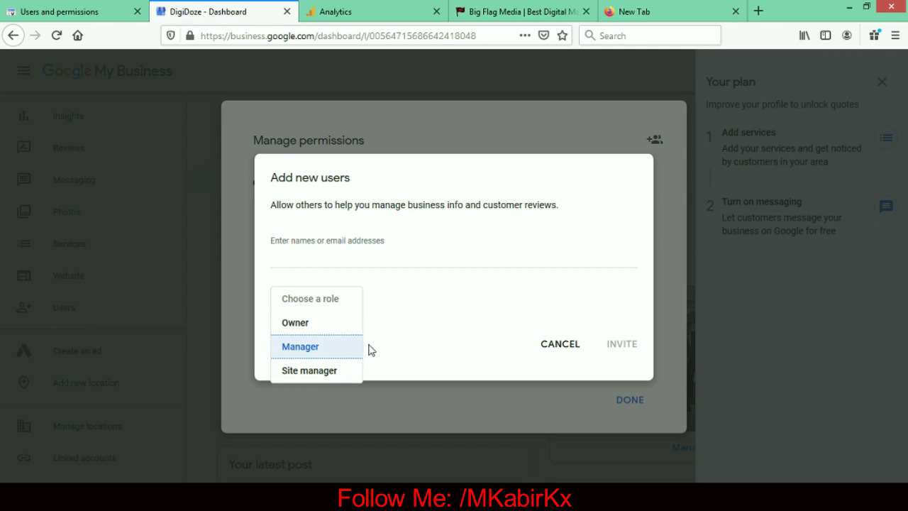
{"action": "left_click", "coordinate": [416, 358]}
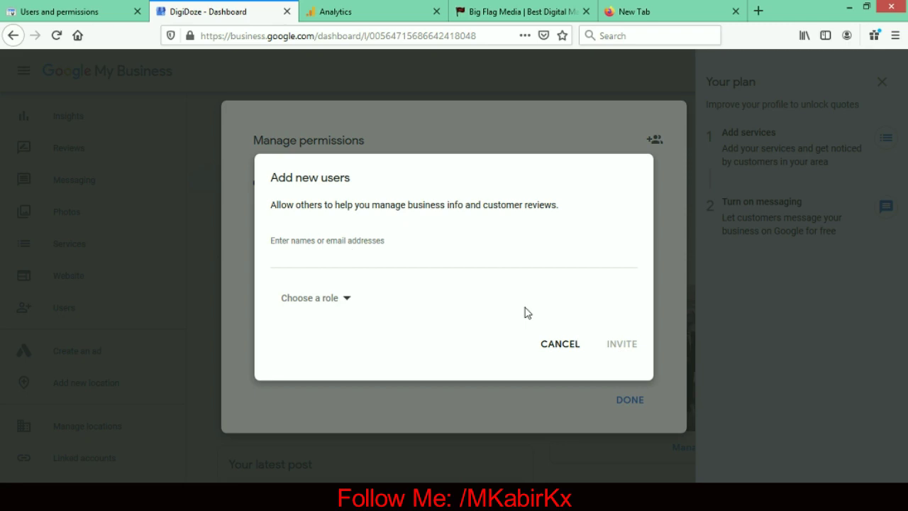
{"action": "left_click", "coordinate": [560, 349]}
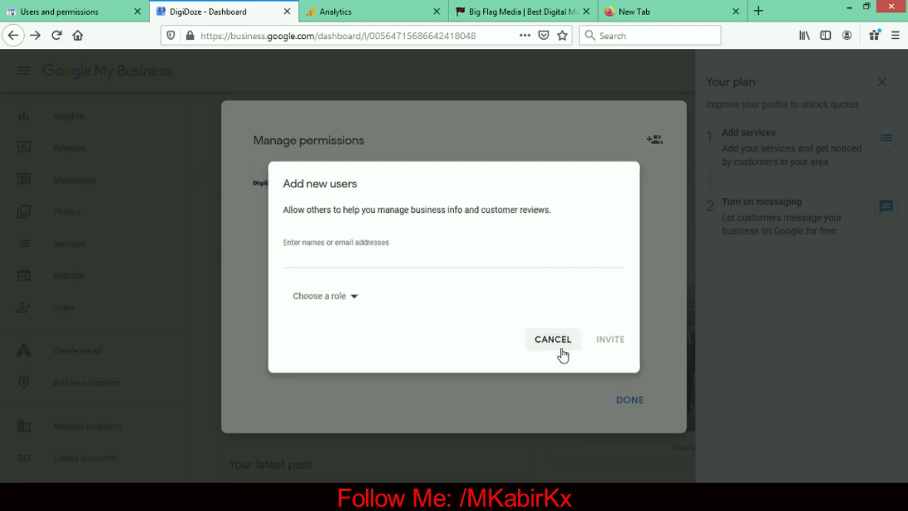
{"action": "left_click", "coordinate": [309, 83]}
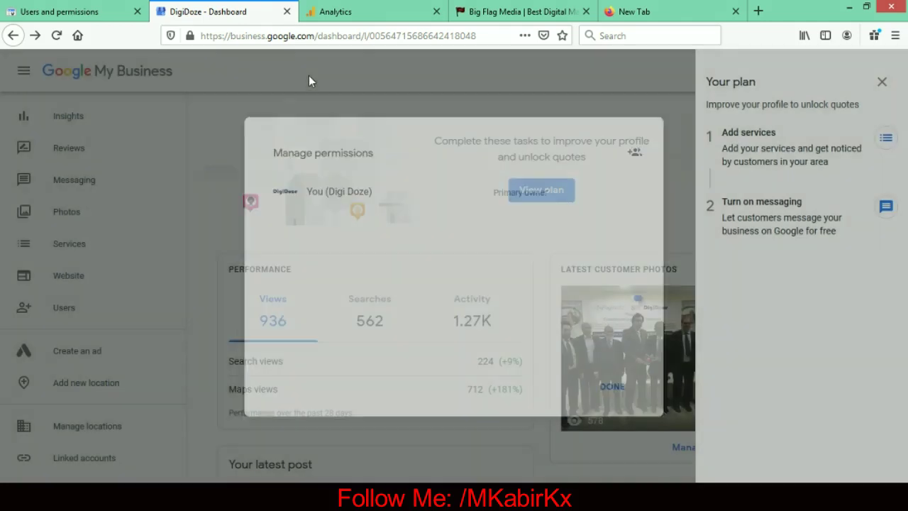
{"action": "left_click", "coordinate": [368, 19]}
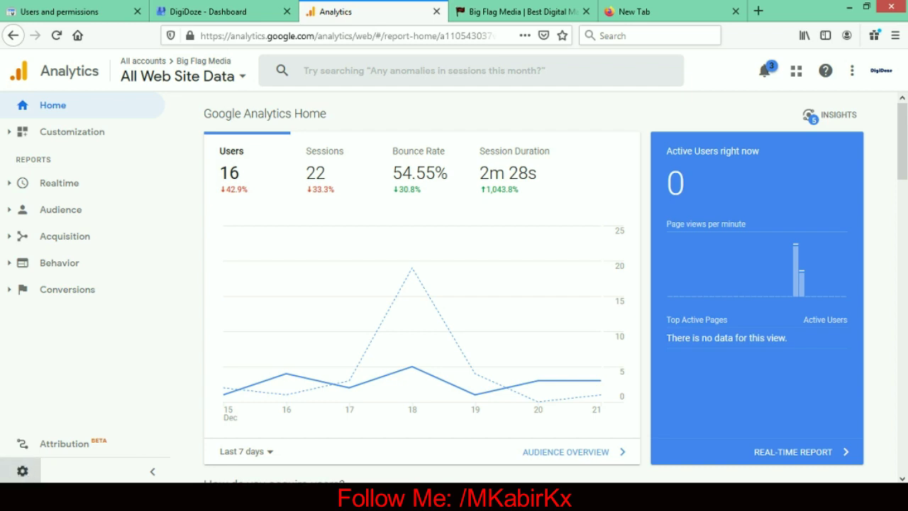
- In Analytics Admin, keep Big Flag Media selected and open its Account User Management
{"action": "left_click", "coordinate": [22, 473]}
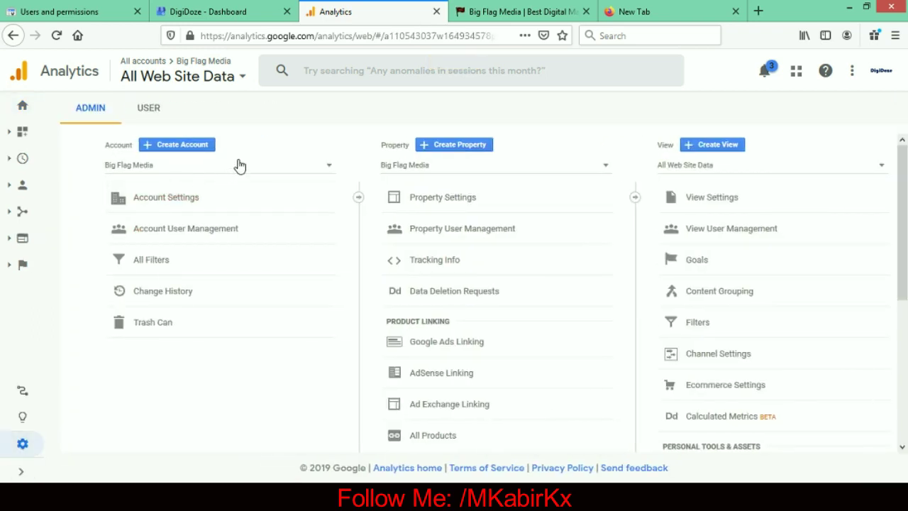
{"action": "left_click", "coordinate": [188, 168]}
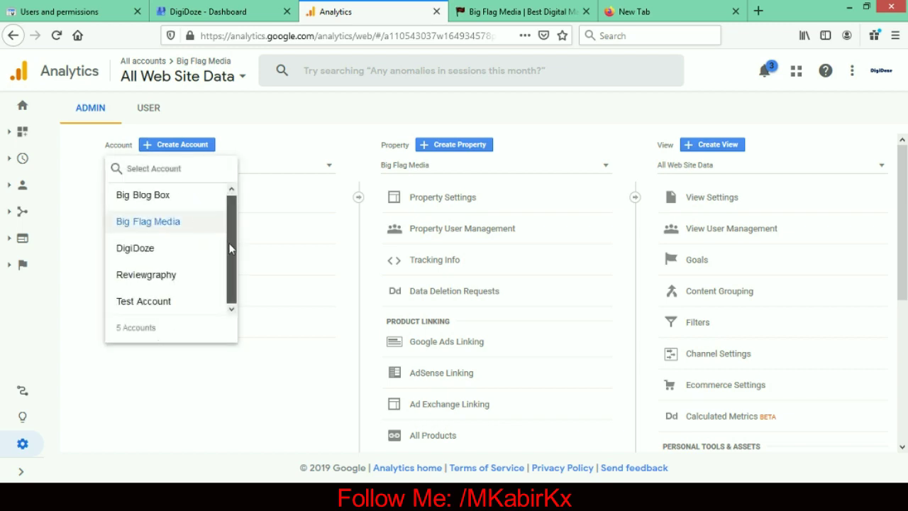
{"action": "left_click", "coordinate": [222, 389]}
{"action": "left_click", "coordinate": [200, 163]}
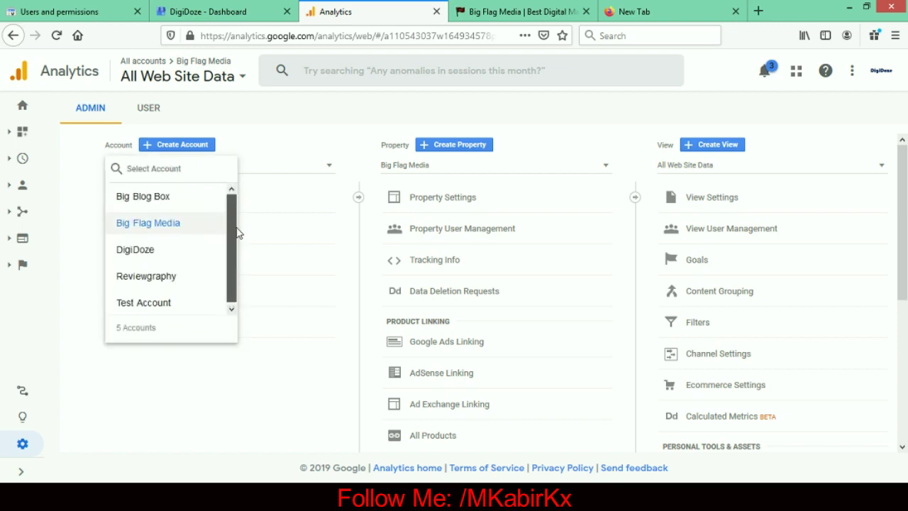
{"action": "left_click_drag", "start_coordinate": [231, 236], "coordinate": [232, 209]}
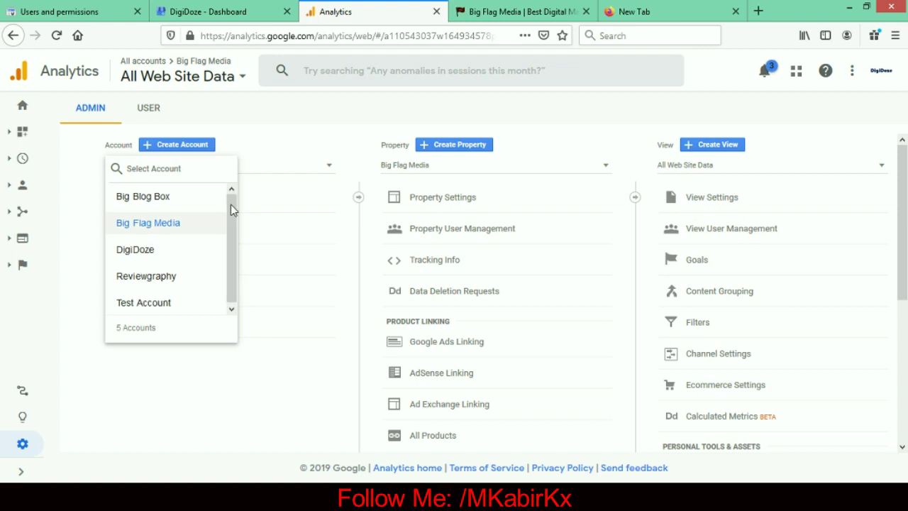
{"action": "left_click", "coordinate": [179, 389]}
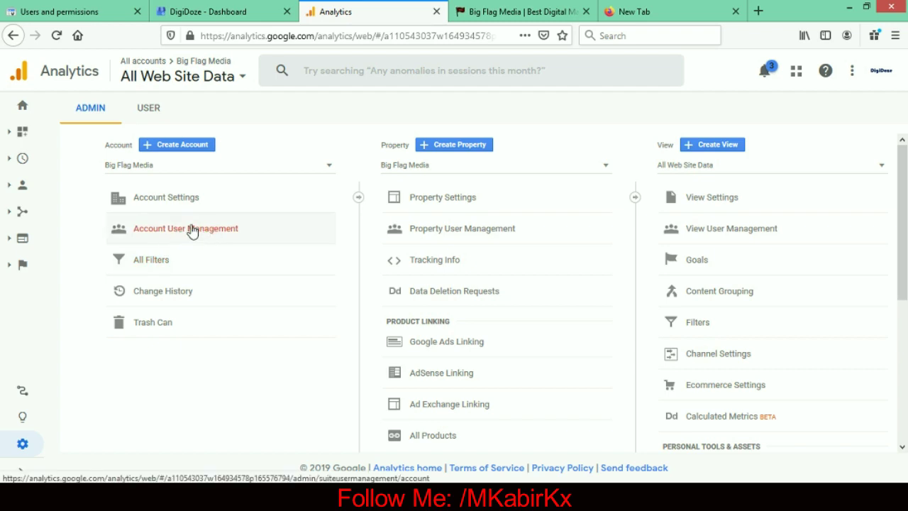
{"action": "left_click", "coordinate": [191, 231]}
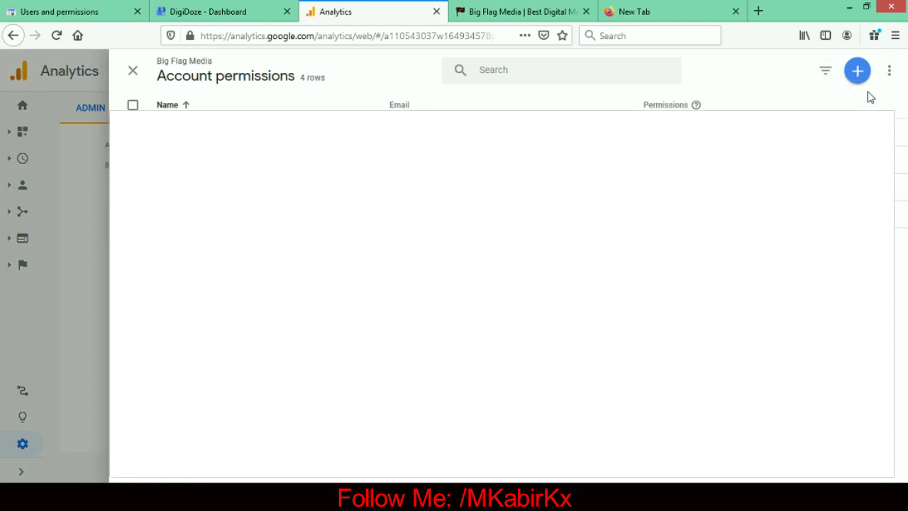
- Open Add users for Big Flag Media, leaving 'Notify new users by email' switched on
{"action": "left_click", "coordinate": [858, 78]}
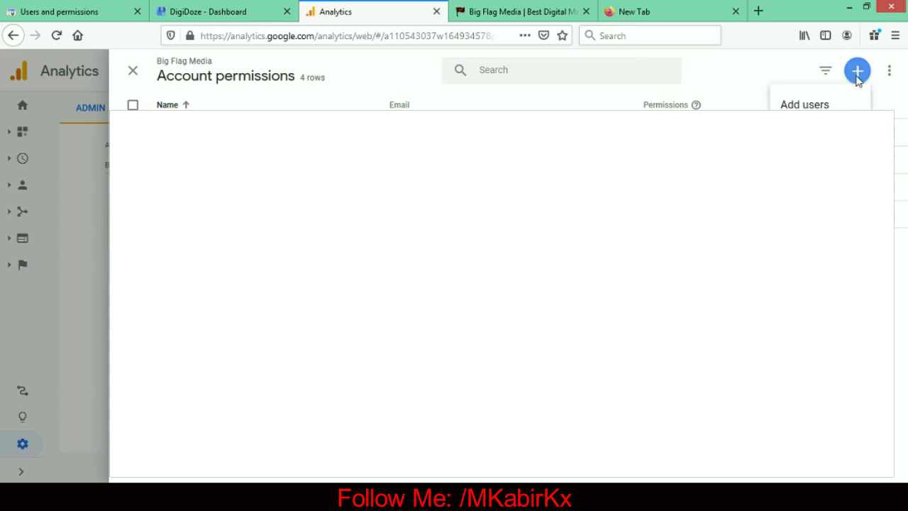
{"action": "left_click", "coordinate": [811, 105]}
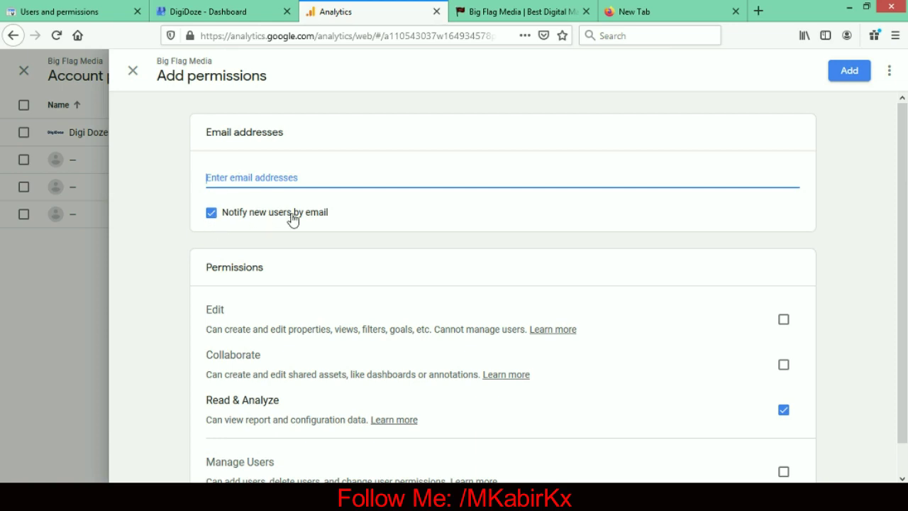
{"action": "left_click", "coordinate": [211, 215]}
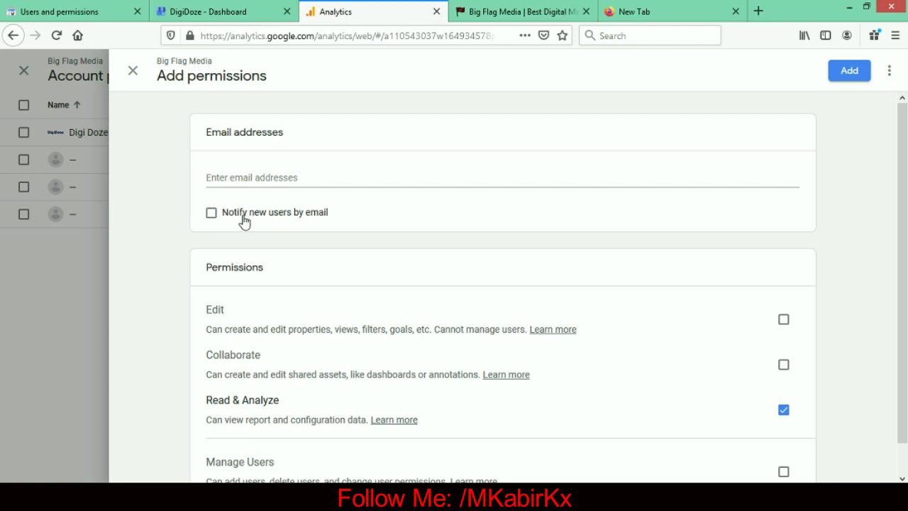
{"action": "left_click", "coordinate": [214, 215]}
{"action": "left_click_drag", "start_coordinate": [903, 160], "coordinate": [902, 217]}
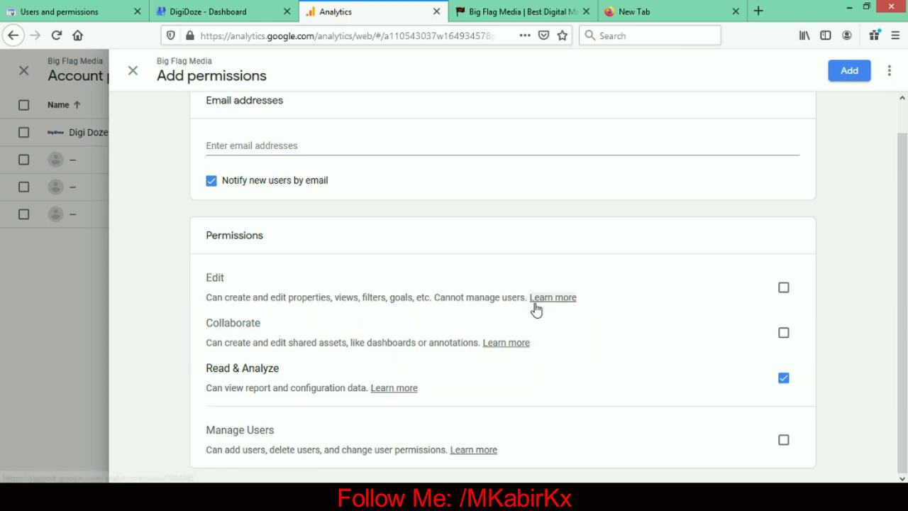
- Tick Collaborate alongside Read & Analyze, leaving Manage Users unticked
{"action": "left_click", "coordinate": [784, 334]}
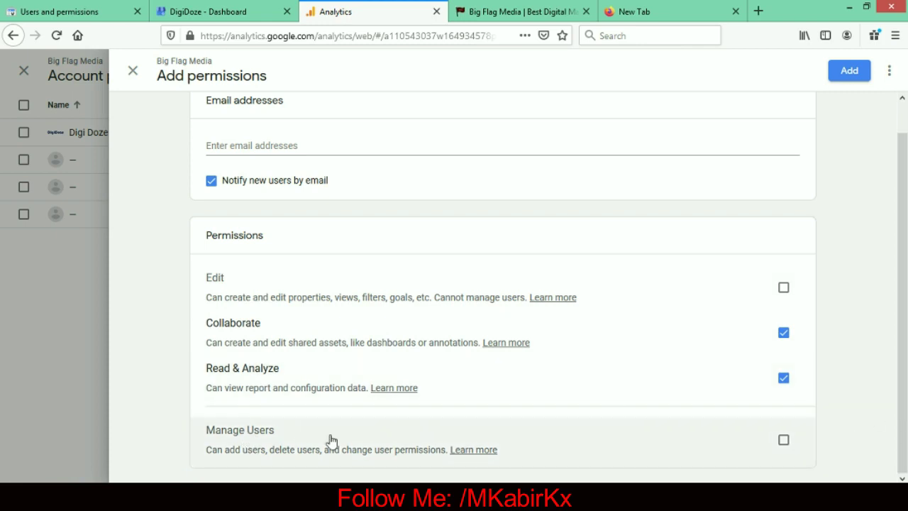
{"action": "left_click", "coordinate": [784, 441]}
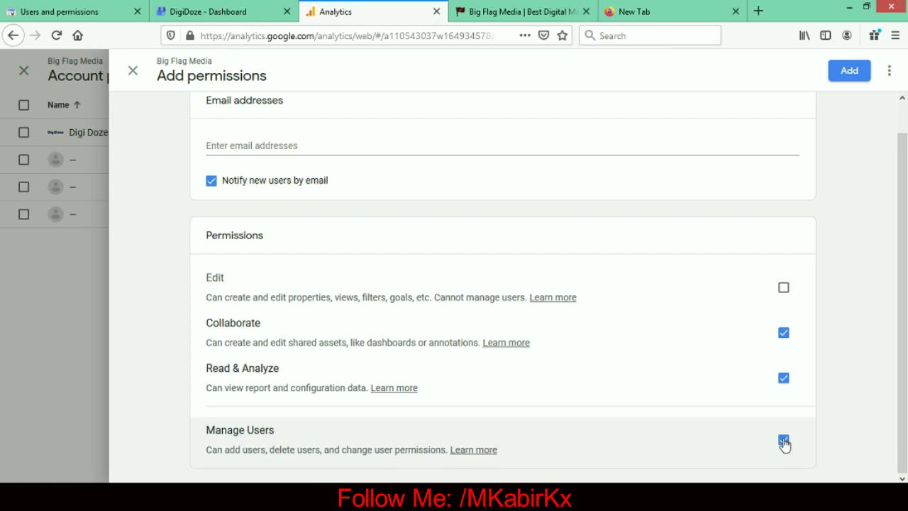
{"action": "left_click", "coordinate": [784, 442]}
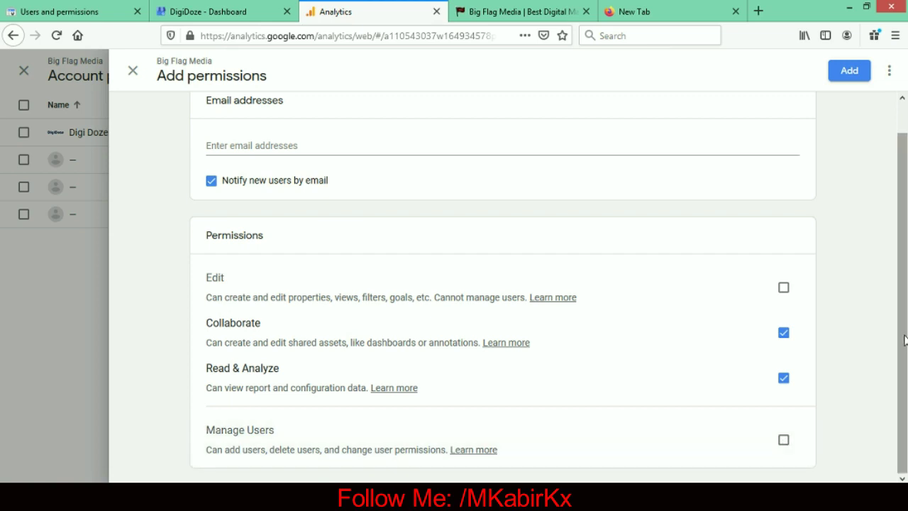
- Try closing the permissions form twice, cancelling the Unsaved Changes prompt each time
{"action": "scroll", "coordinate": [902, 308], "scroll_direction": "up", "scroll_amount": 1}
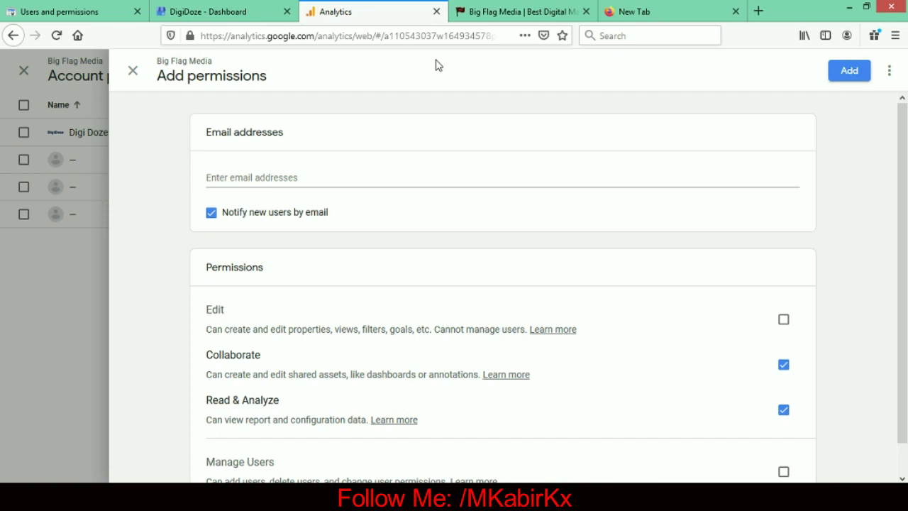
{"action": "left_click", "coordinate": [132, 81]}
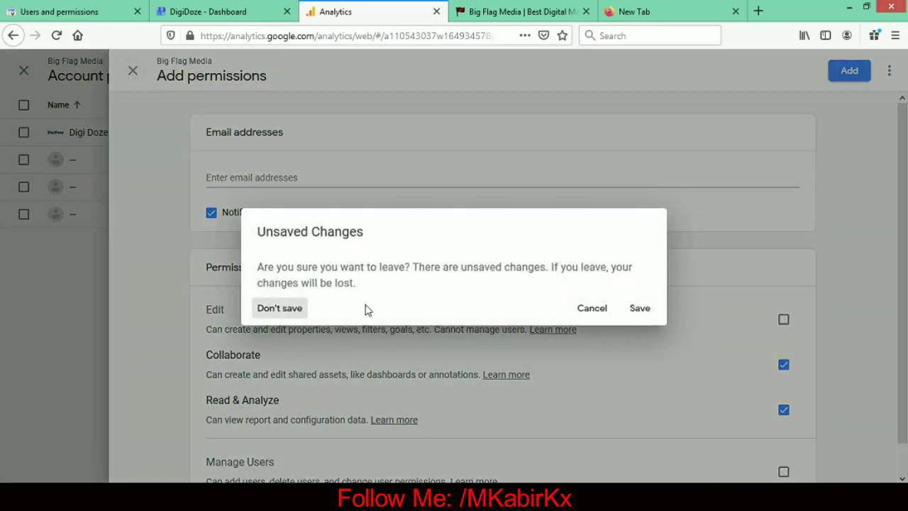
{"action": "left_click", "coordinate": [601, 316]}
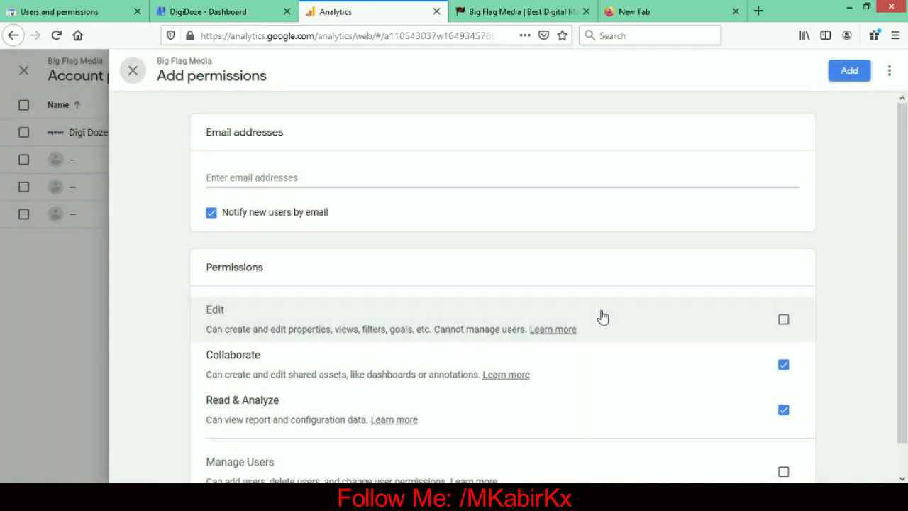
{"action": "left_click", "coordinate": [132, 71]}
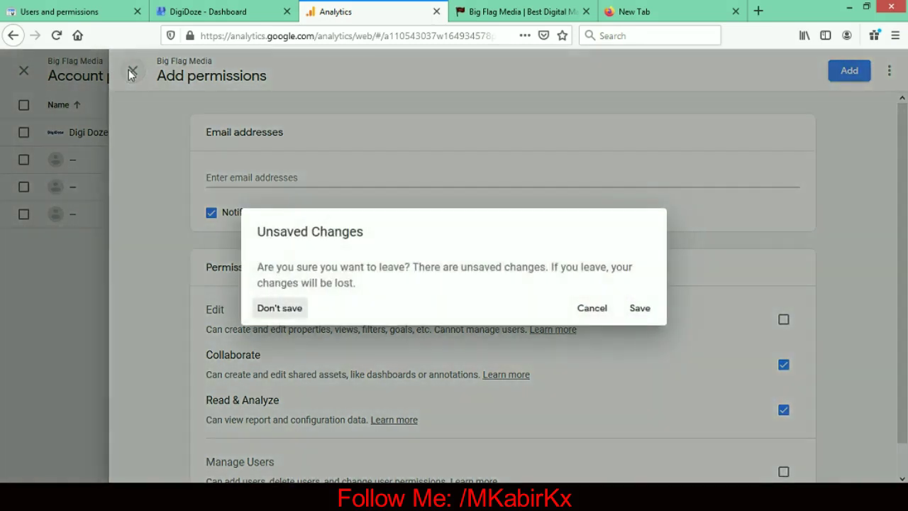
{"action": "left_click", "coordinate": [591, 312]}
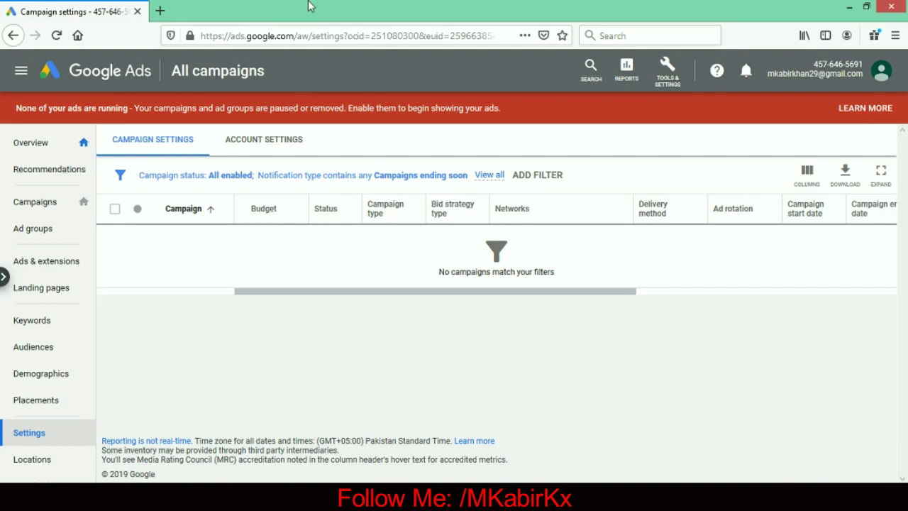
- Highlight the ads.google.com domain and bring up the Google Ads Tools & Settings menu
{"action": "left_click_drag", "start_coordinate": [294, 36], "coordinate": [233, 34]}
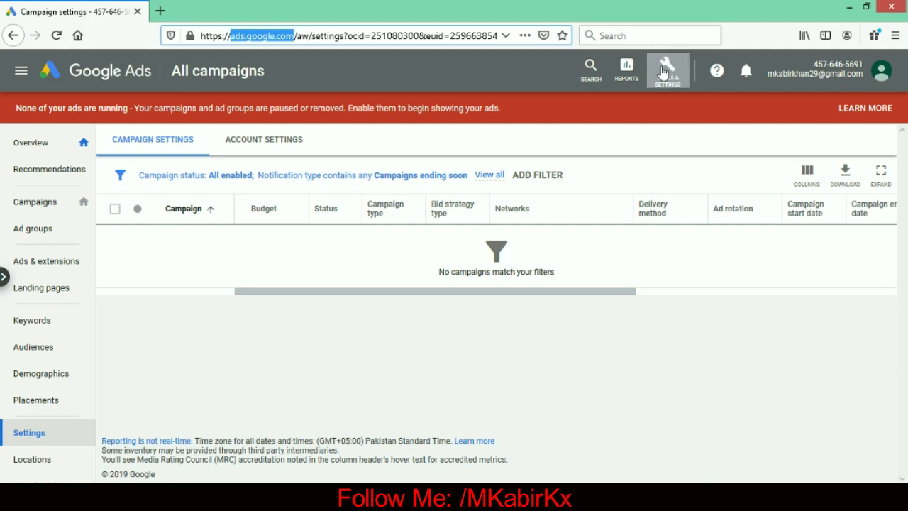
{"action": "left_click", "coordinate": [673, 80]}
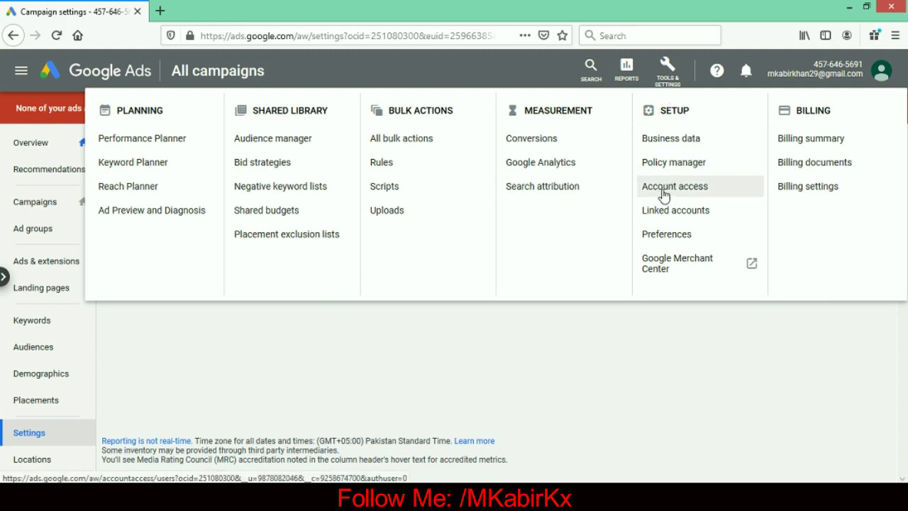
- Go to Setup > Account access, glance at Managers, and start a new user invite under Users
{"action": "left_click", "coordinate": [663, 190]}
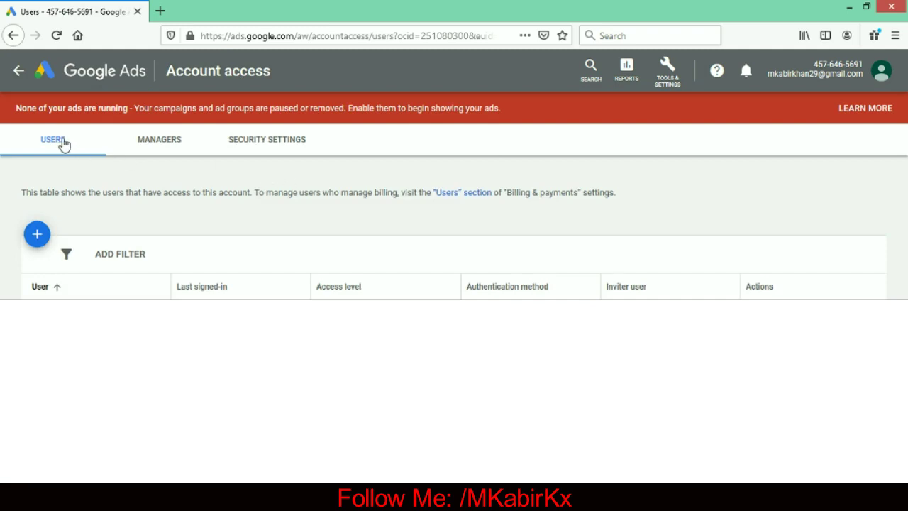
{"action": "left_click", "coordinate": [152, 145]}
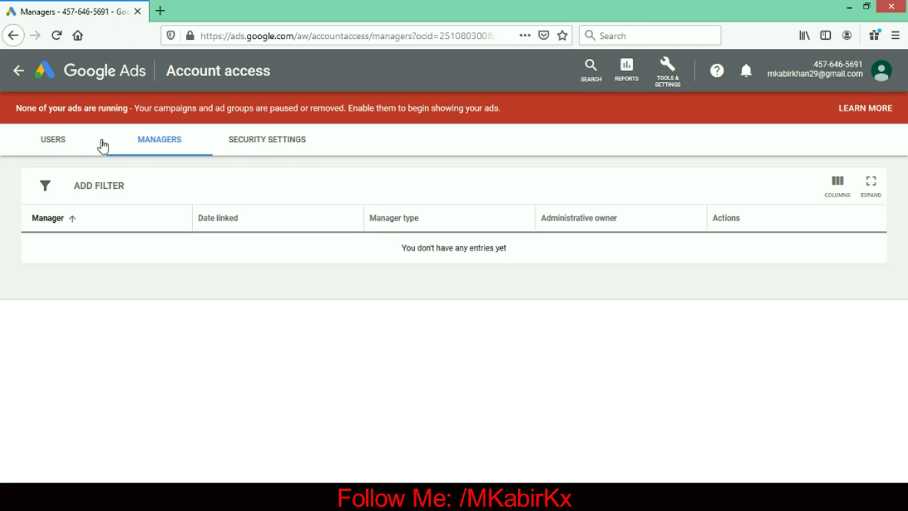
{"action": "left_click", "coordinate": [55, 147]}
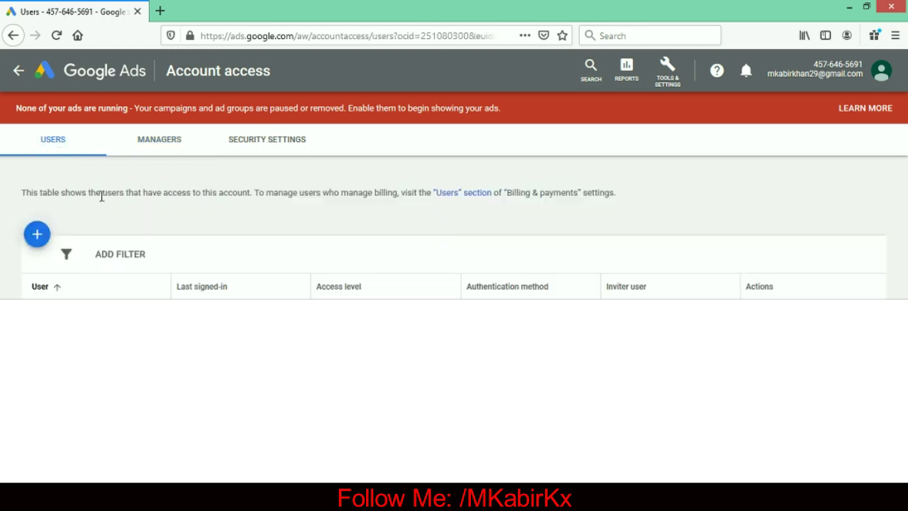
{"action": "left_click", "coordinate": [37, 236]}
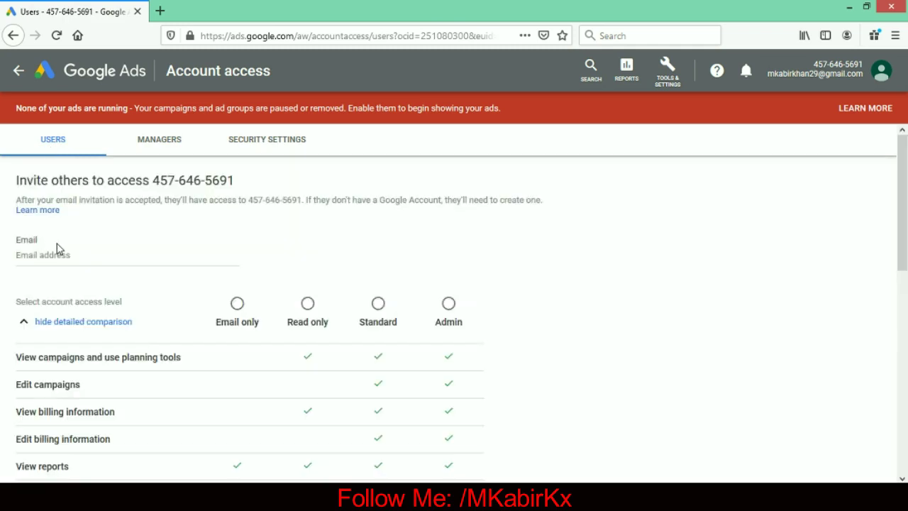
{"action": "left_click", "coordinate": [41, 256]}
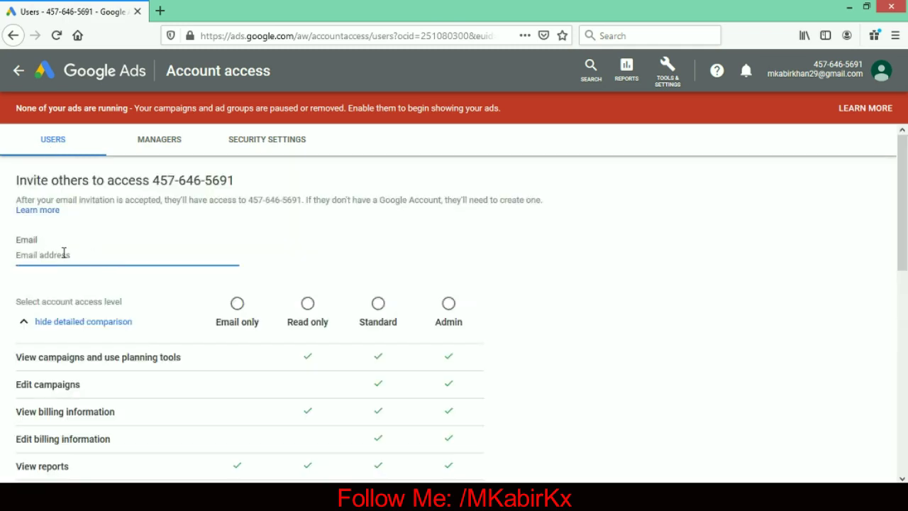
- Scroll the access levels, highlighting the 'Edit users, managers, and product links' permission
{"action": "left_click_drag", "start_coordinate": [907, 187], "coordinate": [907, 230]}
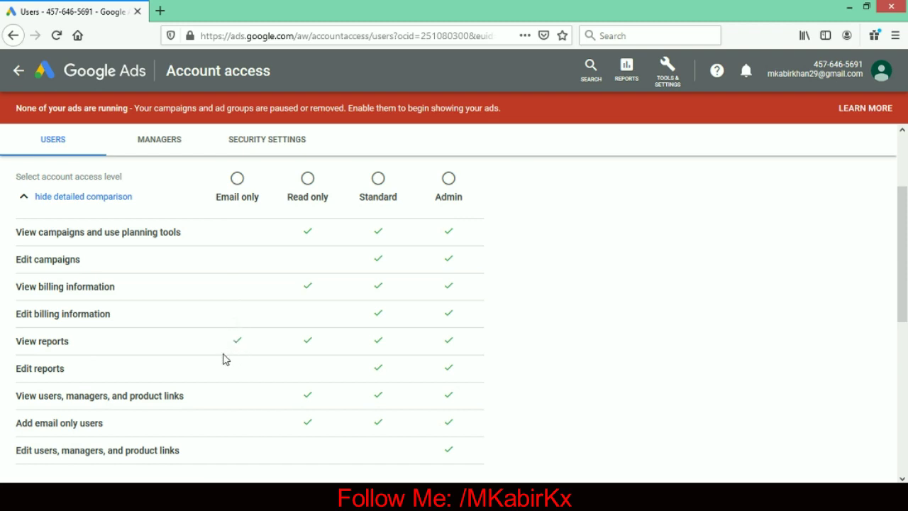
{"action": "mouse_move", "coordinate": [900, 262]}
{"action": "left_mouse_down"}
{"action": "mouse_move", "coordinate": [901, 384]}
{"action": "mouse_move", "coordinate": [906, 255]}
{"action": "left_mouse_up"}
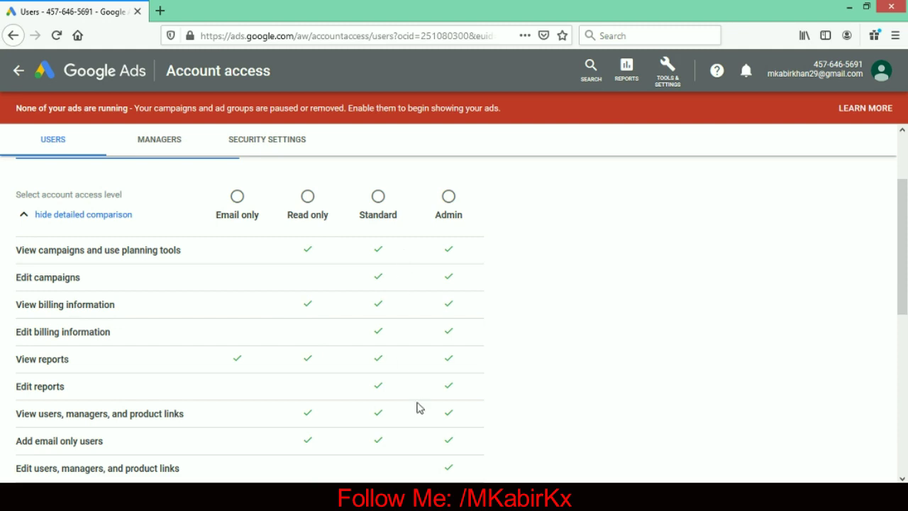
{"action": "left_click_drag", "start_coordinate": [903, 230], "coordinate": [904, 271]}
{"action": "left_click_drag", "start_coordinate": [185, 368], "coordinate": [17, 375]}
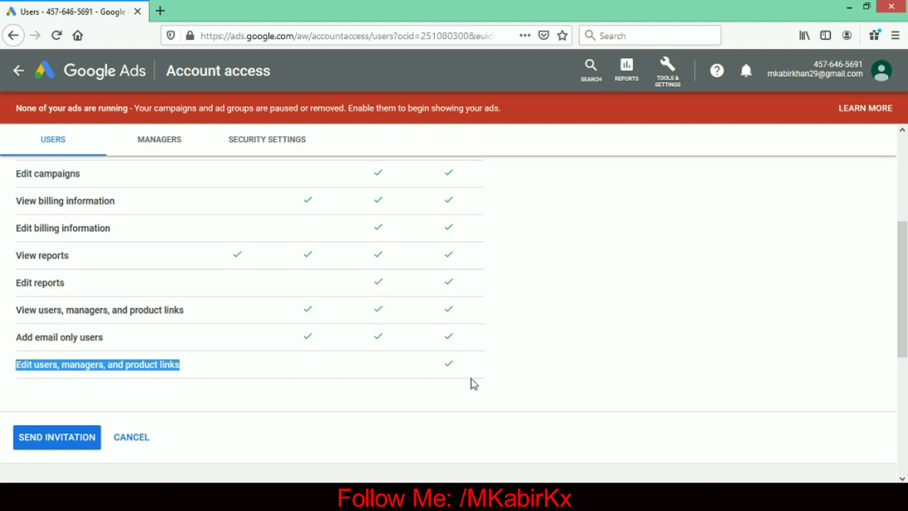
{"action": "left_click", "coordinate": [562, 362]}
- Select Admin access for the invitee and review the remaining access level descriptions
{"action": "left_click_drag", "start_coordinate": [903, 329], "coordinate": [901, 239]}
{"action": "scroll", "coordinate": [472, 245], "scroll_direction": "down", "scroll_amount": 2}
{"action": "left_click", "coordinate": [448, 250]}
{"action": "scroll", "coordinate": [182, 291], "scroll_direction": "down", "scroll_amount": 3}
{"action": "left_click_drag", "start_coordinate": [186, 291], "coordinate": [13, 300]}
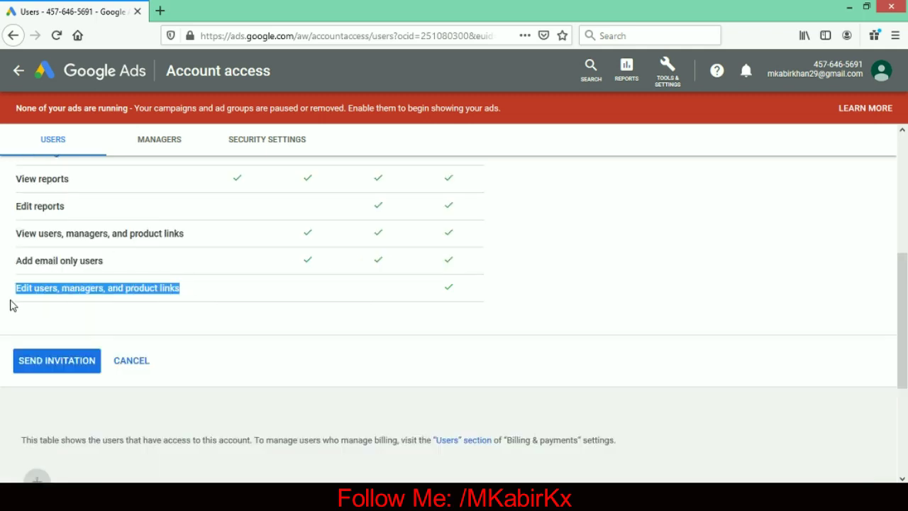
{"action": "left_click", "coordinate": [334, 305]}
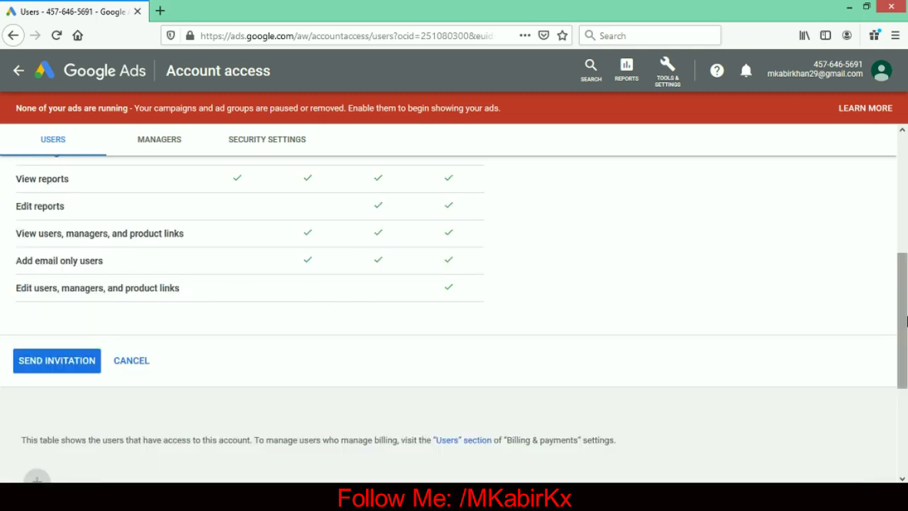
{"action": "left_click_drag", "start_coordinate": [903, 323], "coordinate": [903, 205]}
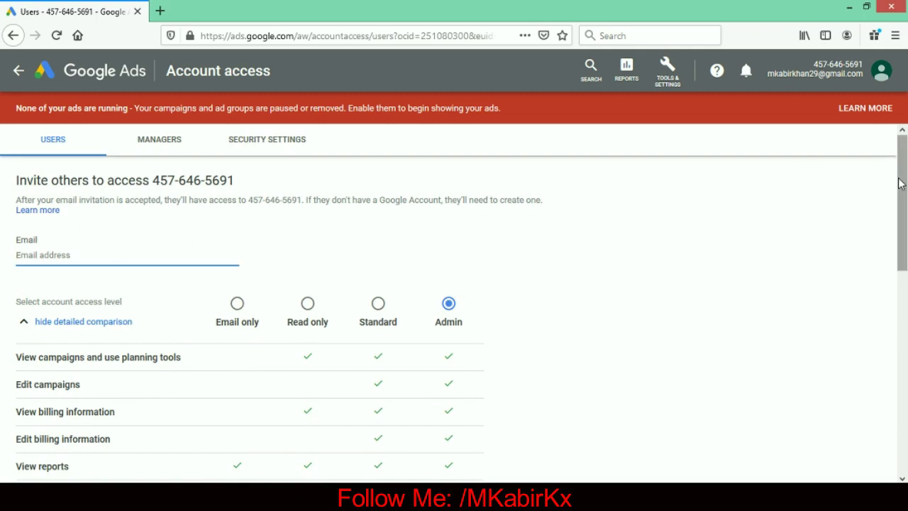
{"action": "left_click_drag", "start_coordinate": [905, 189], "coordinate": [899, 260]}
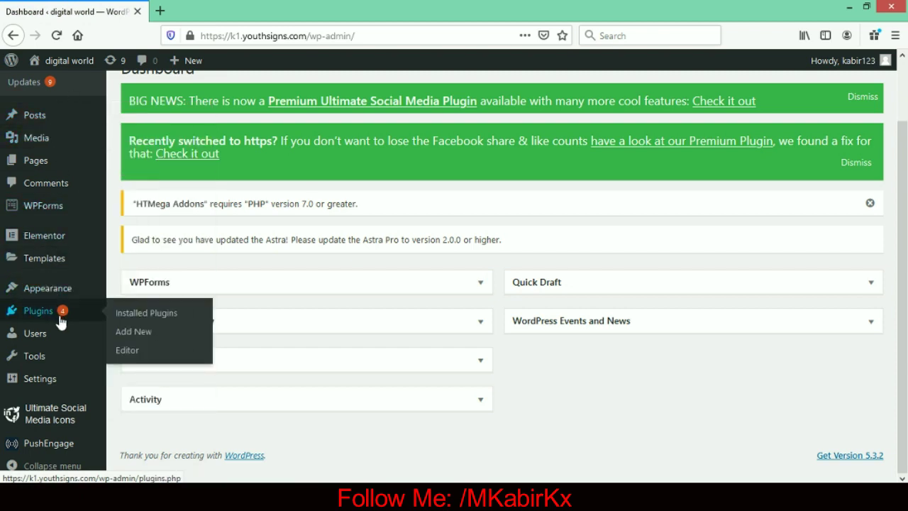
- Open Users > Add New in WordPress and enter the new user's username
{"action": "mouse_move", "coordinate": [66, 359]}
{"action": "mouse_move", "coordinate": [39, 339]}
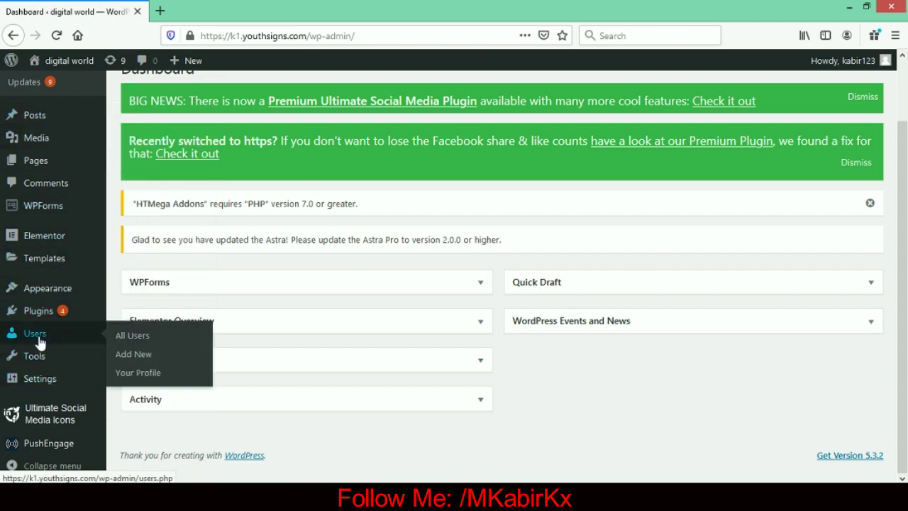
{"action": "left_click", "coordinate": [132, 364]}
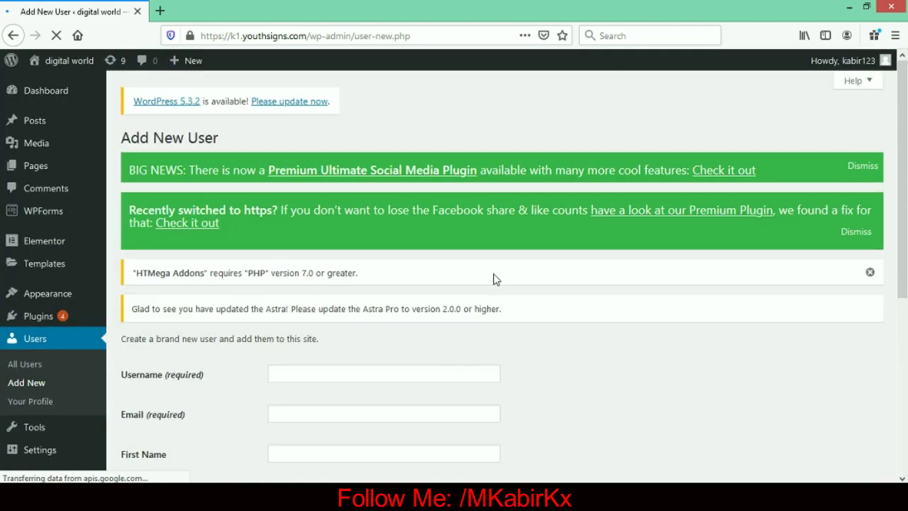
{"action": "scroll", "coordinate": [906, 266], "scroll_direction": "down", "scroll_amount": 3}
{"action": "scroll", "coordinate": [906, 266], "scroll_direction": "down", "scroll_amount": 1}
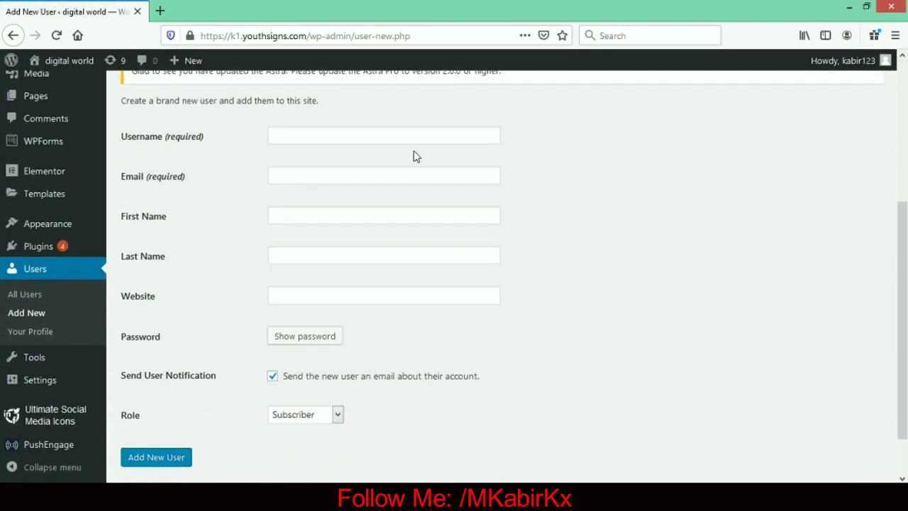
{"action": "left_click", "coordinate": [334, 134]}
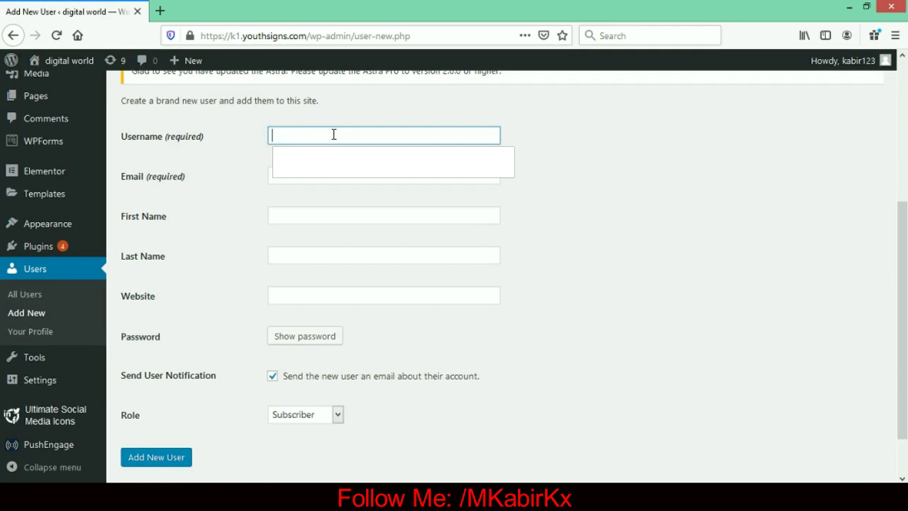
{"action": "left_click_drag", "start_coordinate": [334, 134], "coordinate": [257, 132]}
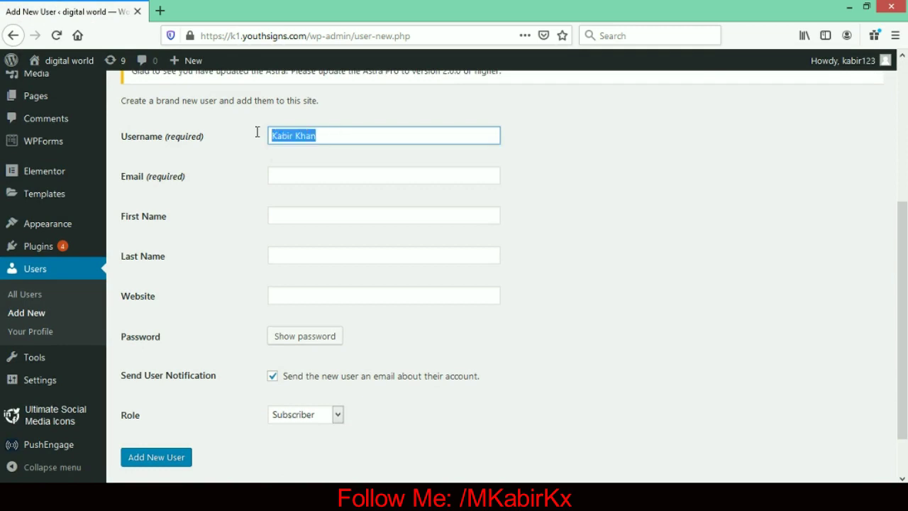
- Reveal the password field, type a test password, then clear it, keeping Subscriber as role
{"action": "left_click", "coordinate": [312, 171]}
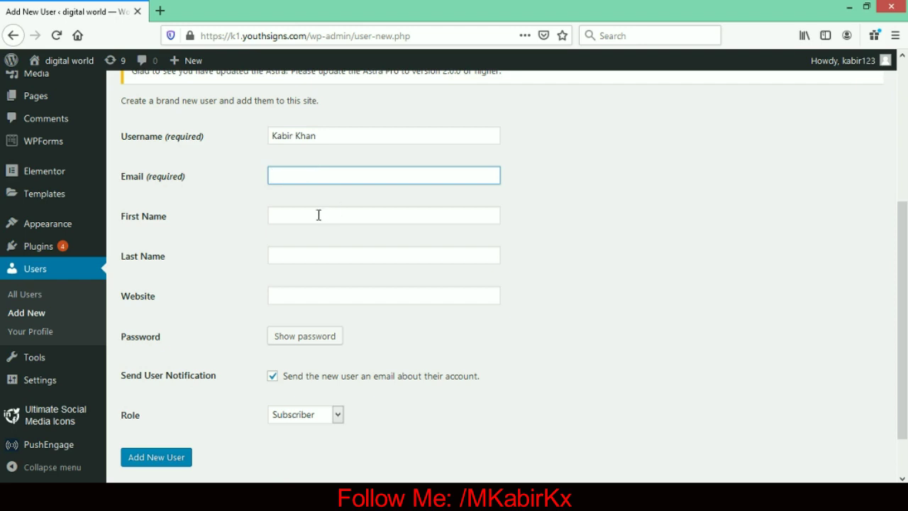
{"action": "left_click", "coordinate": [316, 297]}
{"action": "left_click", "coordinate": [314, 341]}
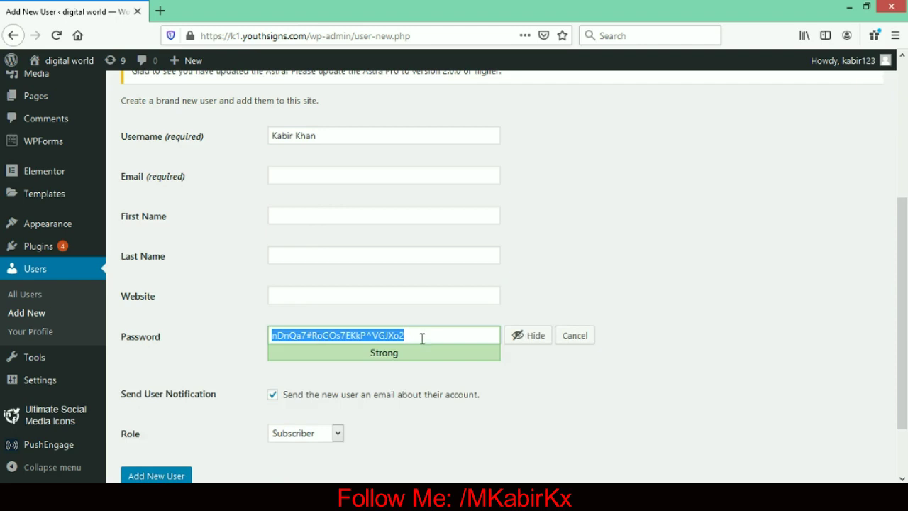
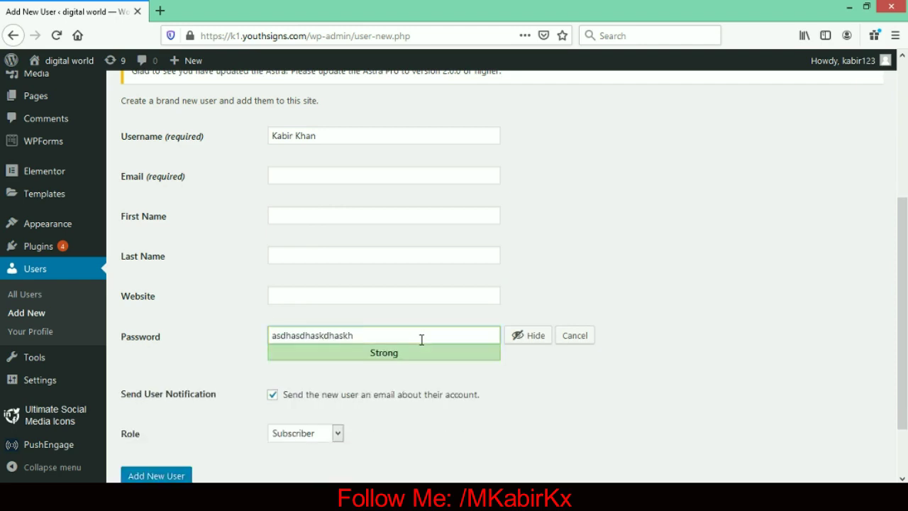
{"action": "key", "text": "BackSpace"}
{"action": "key", "text": "BackSpace"}
{"action": "key", "text": "BackSpace"}
{"action": "key", "text": "BackSpace"}
{"action": "key", "text": "BackSpace"}
{"action": "key", "text": "BackSpace"}
{"action": "key", "text": "BackSpace"}
{"action": "key", "text": "BackSpace"}
{"action": "key", "text": "BackSpace"}
{"action": "key", "text": "BackSpace"}
{"action": "key", "text": "BackSpace"}
{"action": "key", "text": "BackSpace"}
{"action": "key", "text": "BackSpace"}
{"action": "key", "text": "BackSpace"}
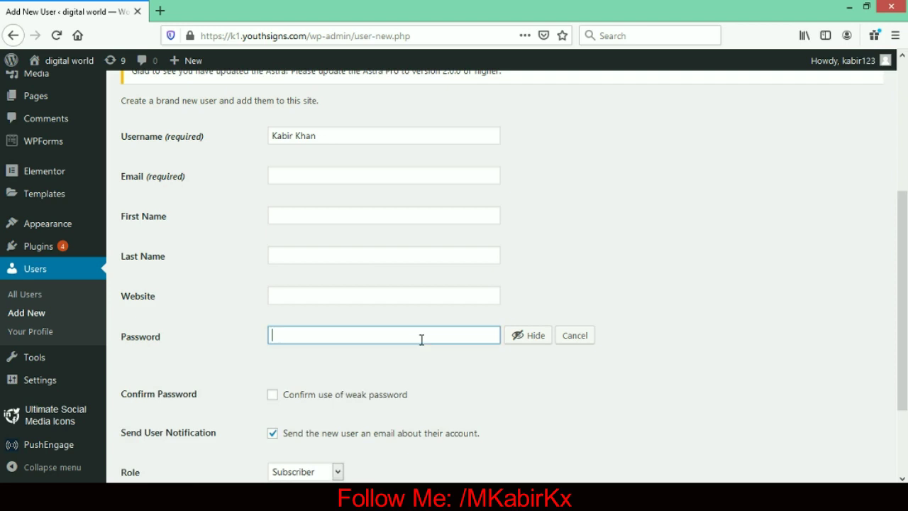
{"action": "scroll", "coordinate": [420, 342], "scroll_direction": "down", "scroll_amount": 3}
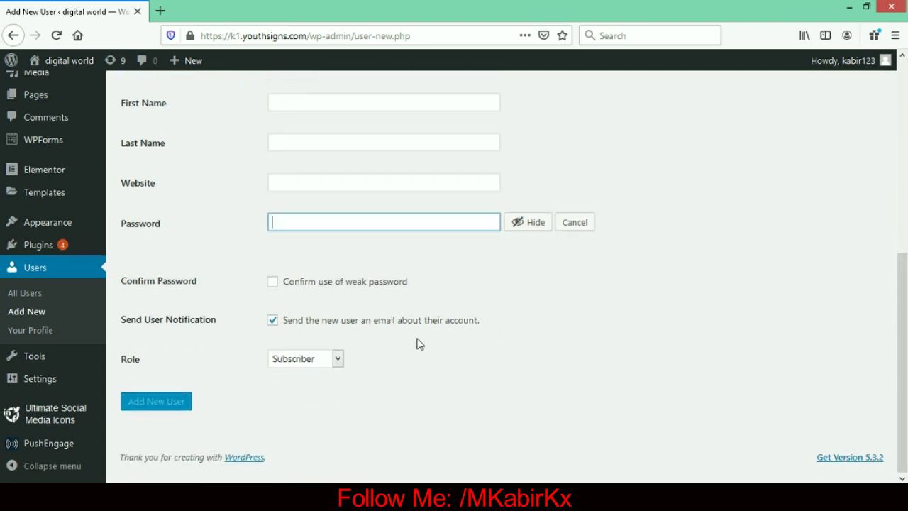
- Leave the new user's role as Subscriber, then discard the unsaved form for All Users
{"action": "left_click", "coordinate": [317, 360]}
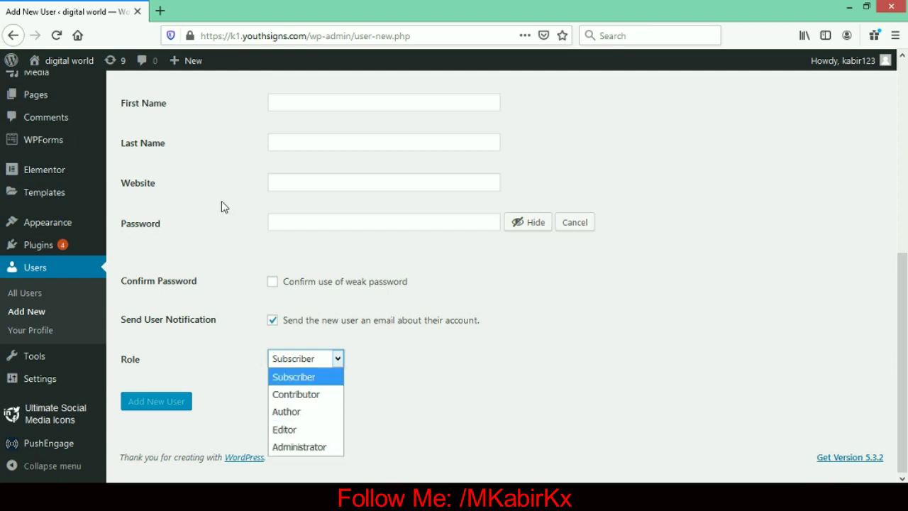
{"action": "left_click", "coordinate": [516, 396]}
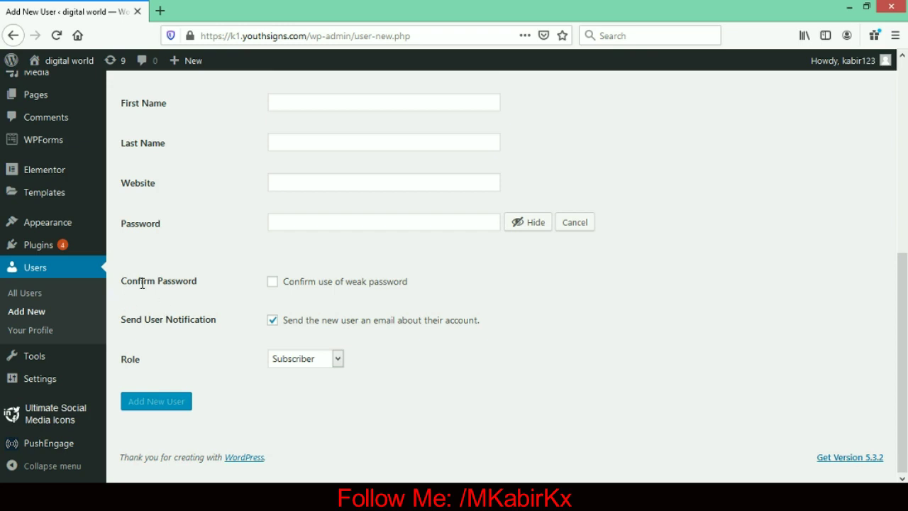
{"action": "left_click", "coordinate": [29, 300]}
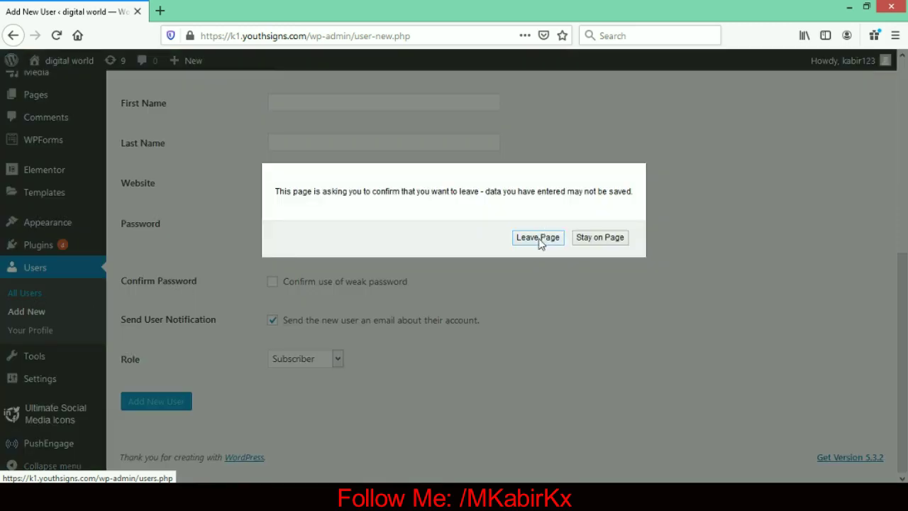
{"action": "left_click", "coordinate": [538, 237]}
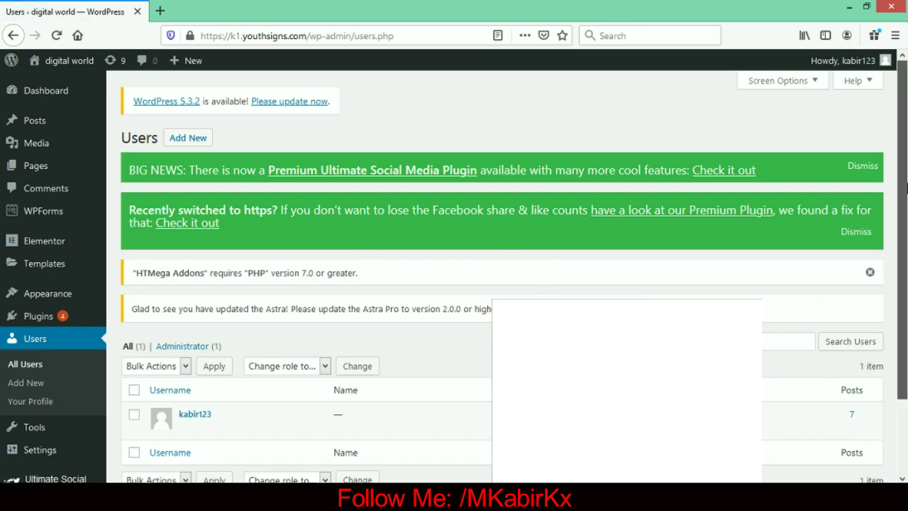
- Pick Delete as the bulk action, leaving the lone Administrator unselected and not deleted
{"action": "scroll", "coordinate": [806, 296], "scroll_direction": "down", "scroll_amount": 3}
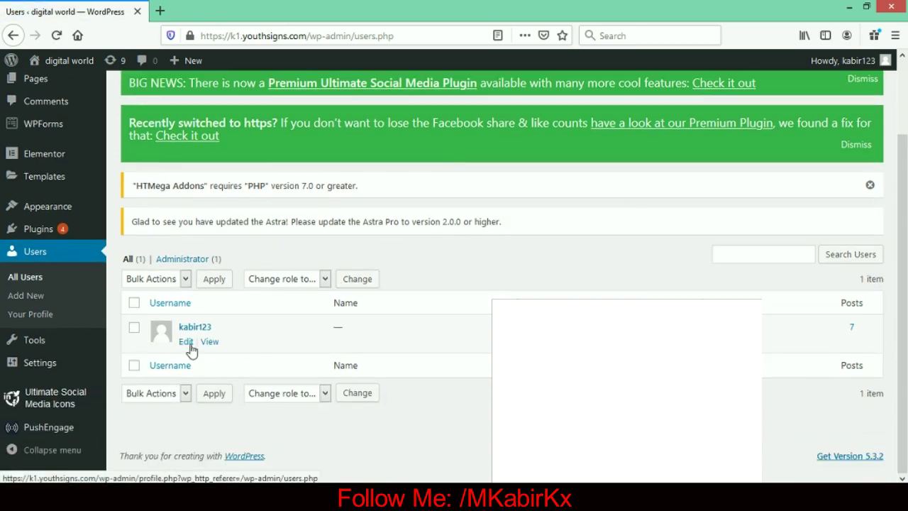
{"action": "left_click", "coordinate": [134, 328]}
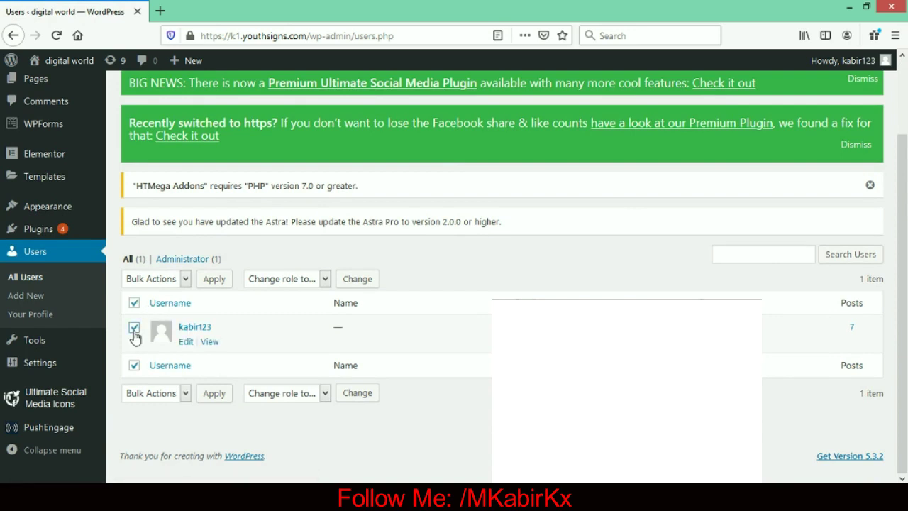
{"action": "left_click", "coordinate": [183, 280]}
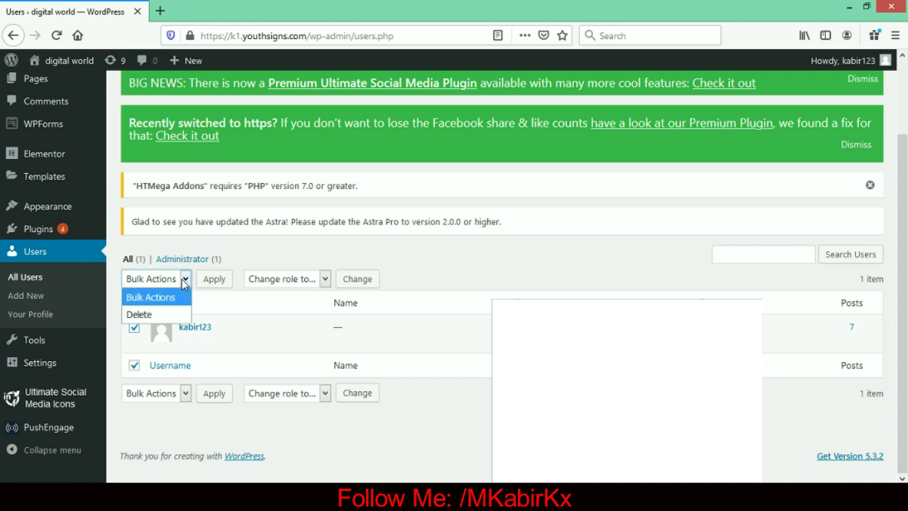
{"action": "left_click", "coordinate": [140, 315]}
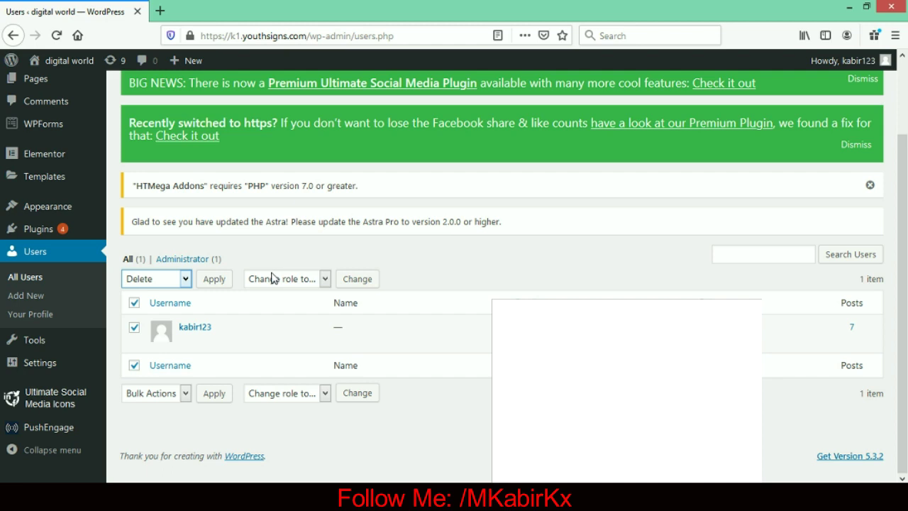
{"action": "left_click", "coordinate": [135, 303]}
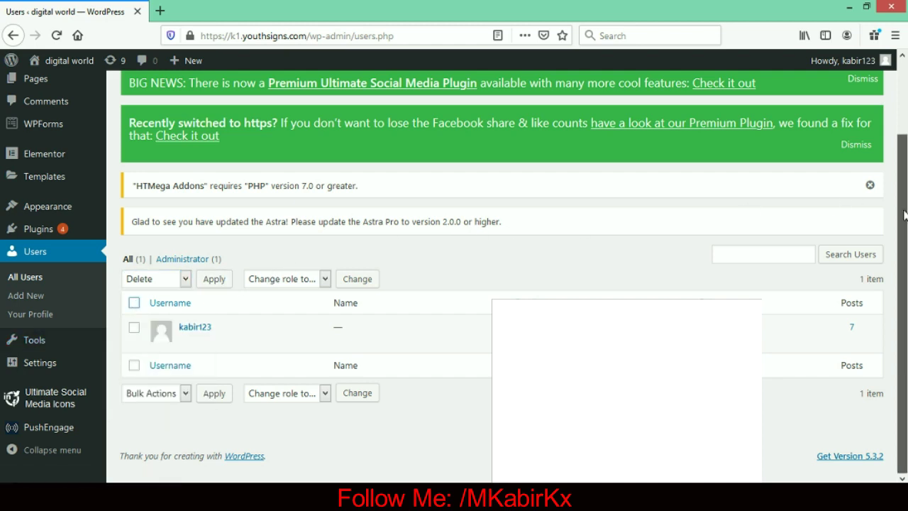
{"action": "scroll", "coordinate": [907, 282], "scroll_direction": "up", "scroll_amount": 2}
{"action": "scroll", "coordinate": [907, 282], "scroll_direction": "down", "scroll_amount": 2}
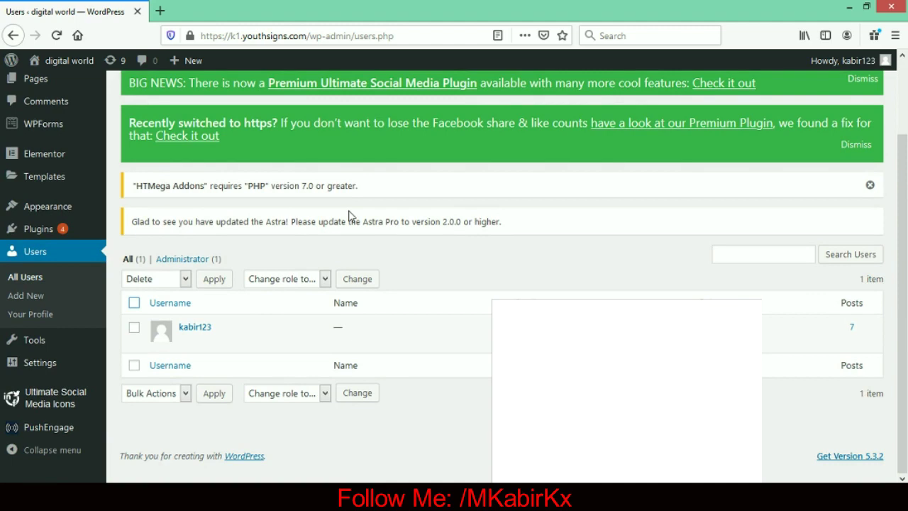
{"action": "scroll", "coordinate": [902, 112], "scroll_direction": "up", "scroll_amount": 2}
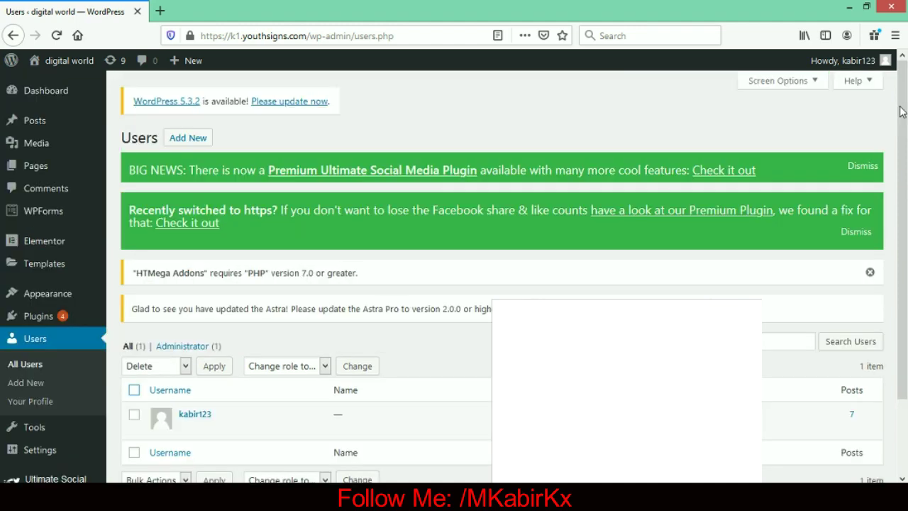